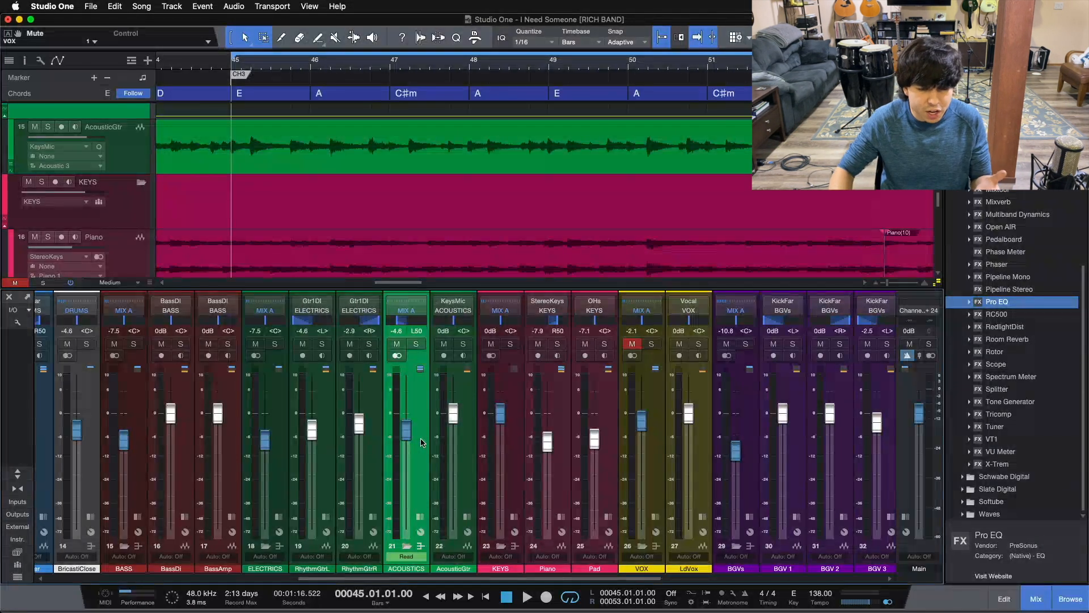
Look over the ACOUSTICS and VOX buses in the mixer and their neighbouring tracks in the arrangement
left_click(421, 443)
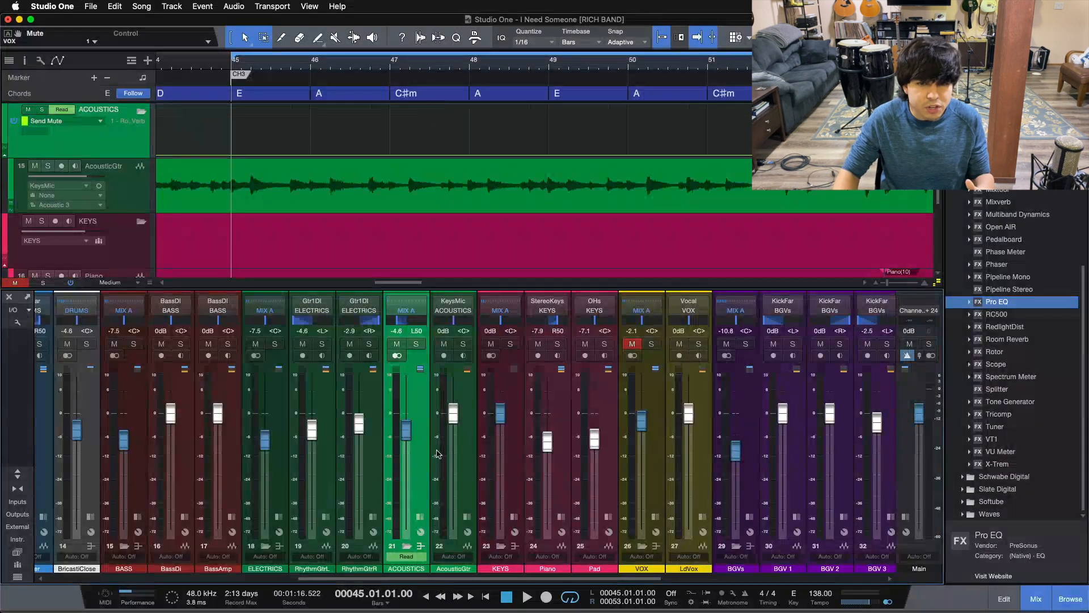
scroll(545, 219, "down", 2)
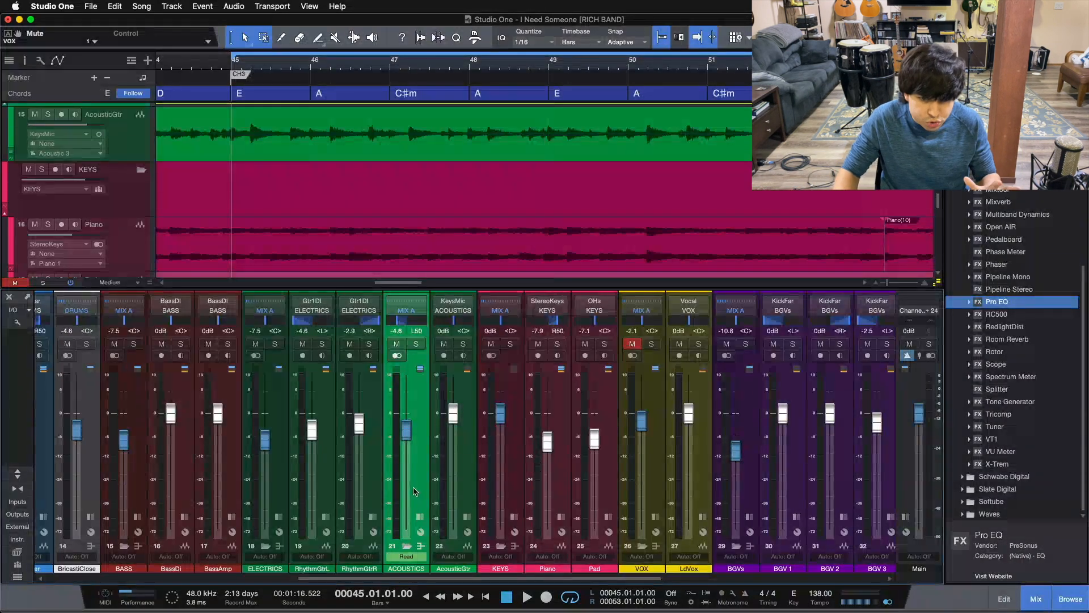
left_click_drag(429, 578, 455, 574)
left_click(575, 528)
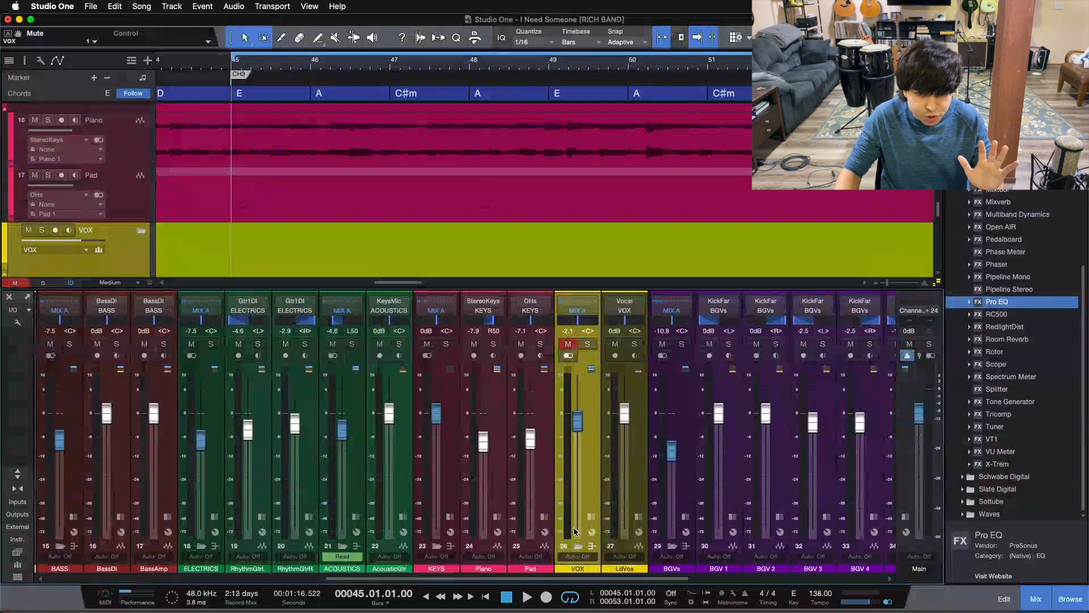
left_click_drag(538, 577, 510, 579)
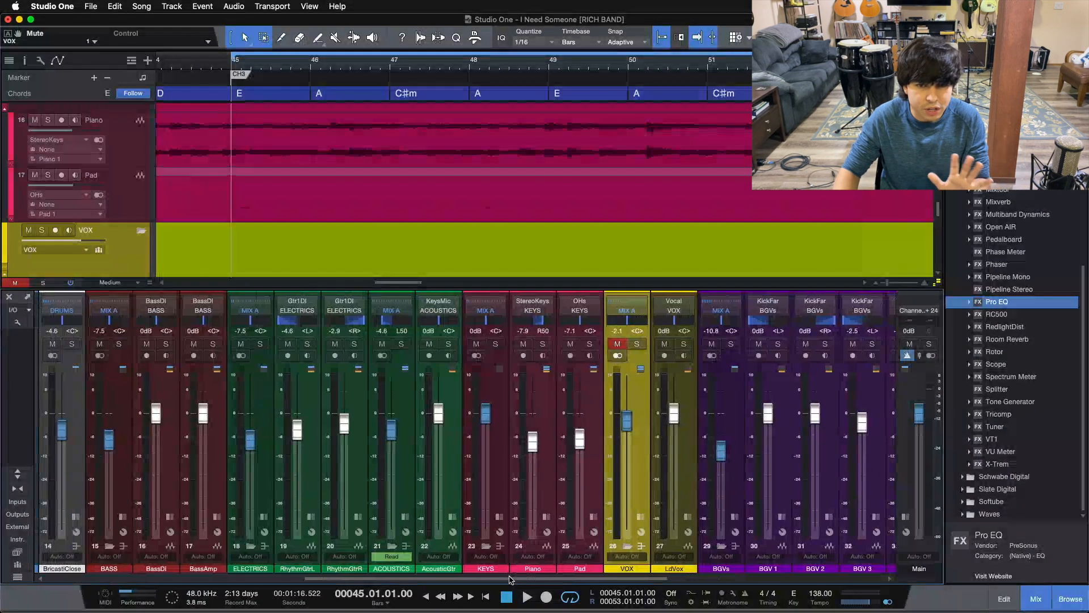
scroll(627, 123, "up", 5)
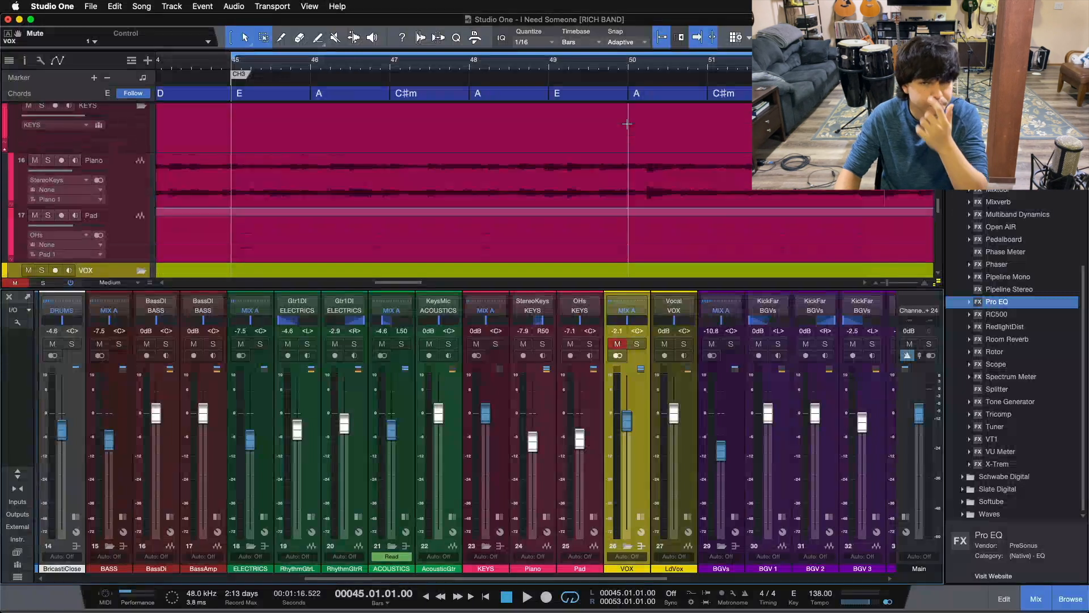
scroll(627, 124, "up", 1)
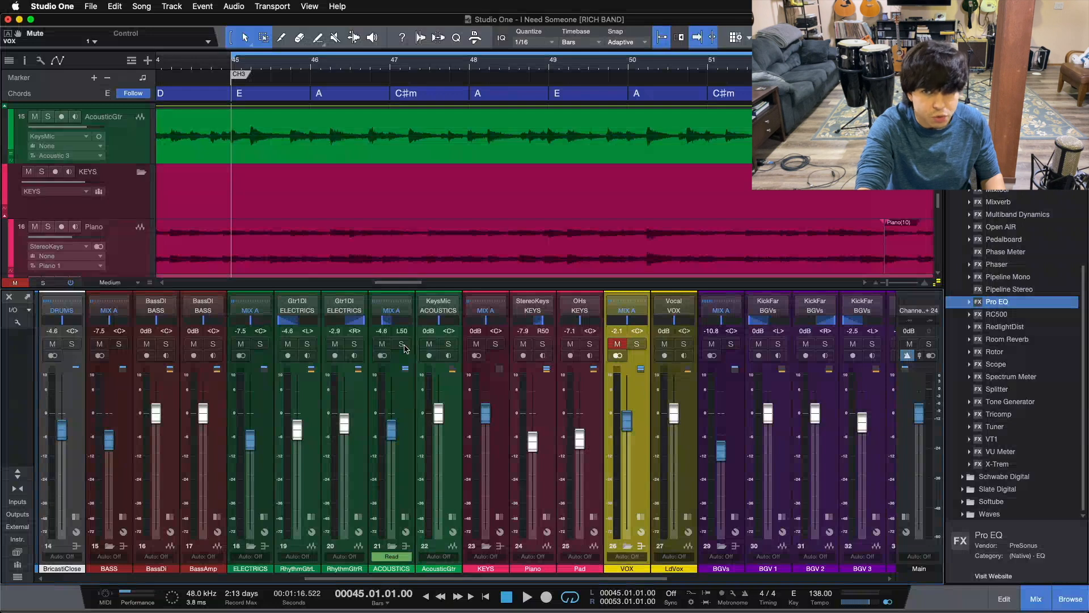
Play the looped chorus from bar 45 in the full mix and look over the channels along the mixer
key("space")
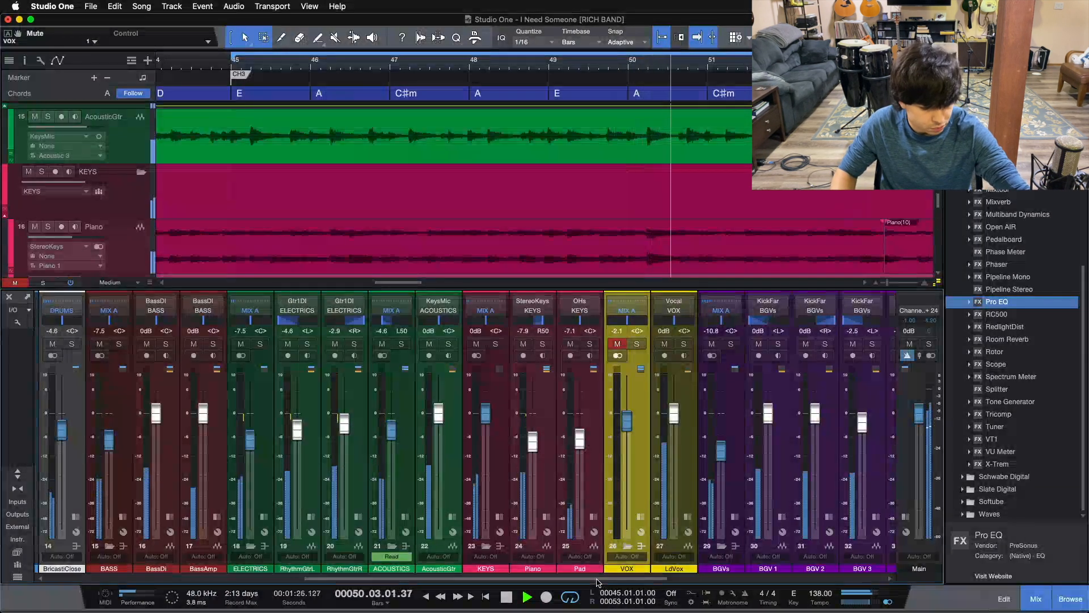
left_click_drag(597, 582, 832, 571)
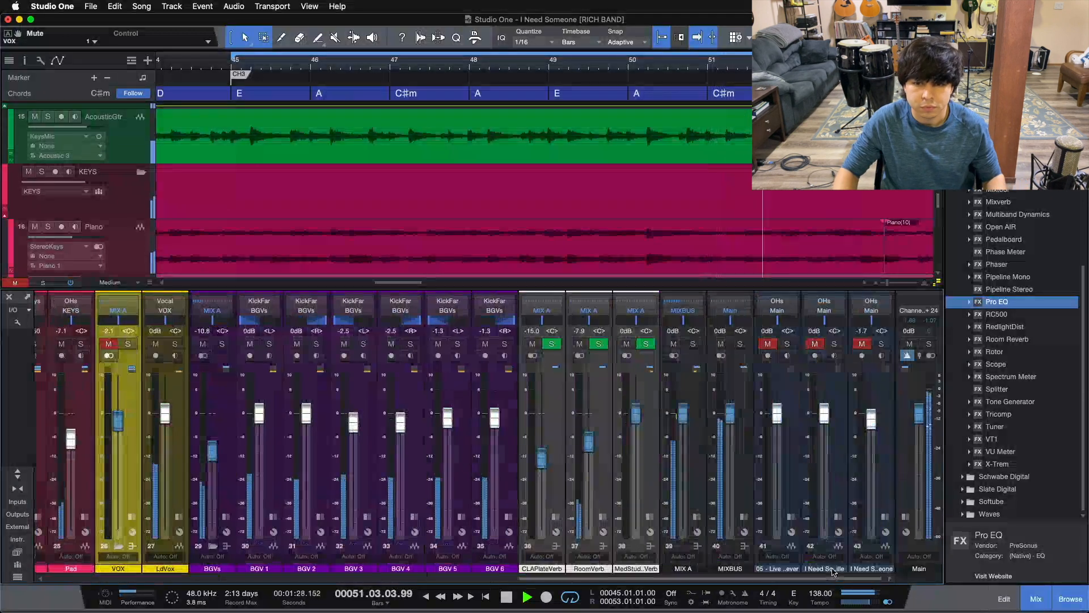
left_click_drag(735, 580, 479, 579)
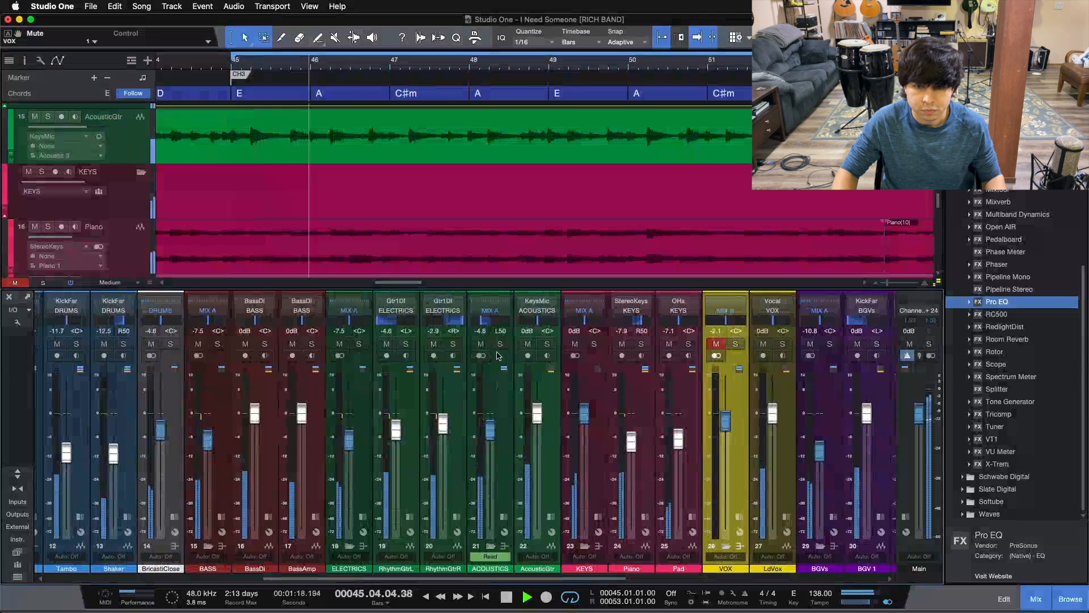
Solo the ACOUSTICS bus, stop playback and expand its channel to show the inserts and sends
left_click(500, 344)
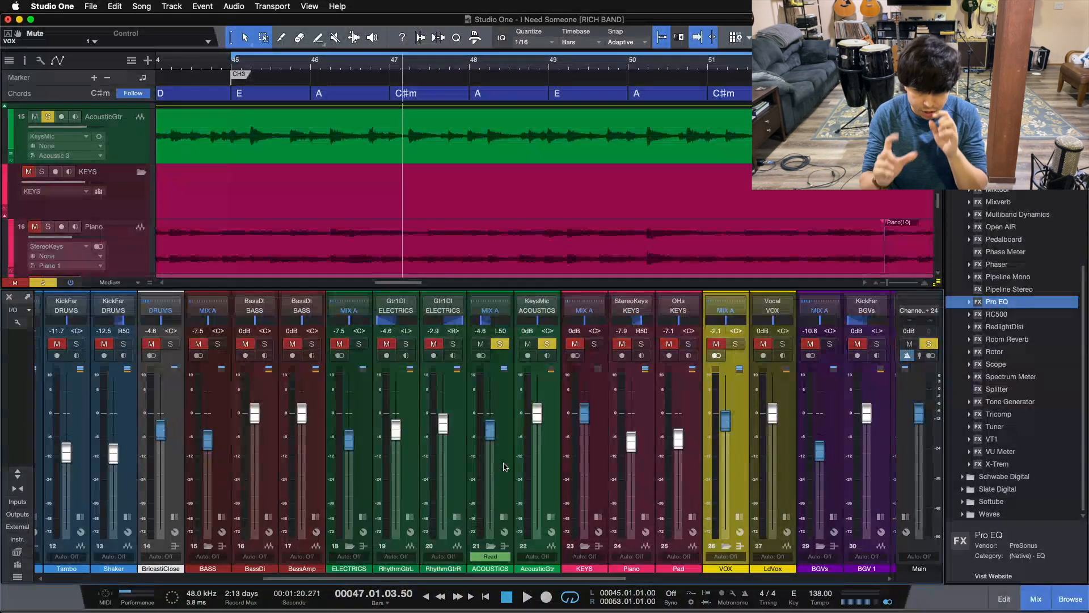
left_click(504, 467)
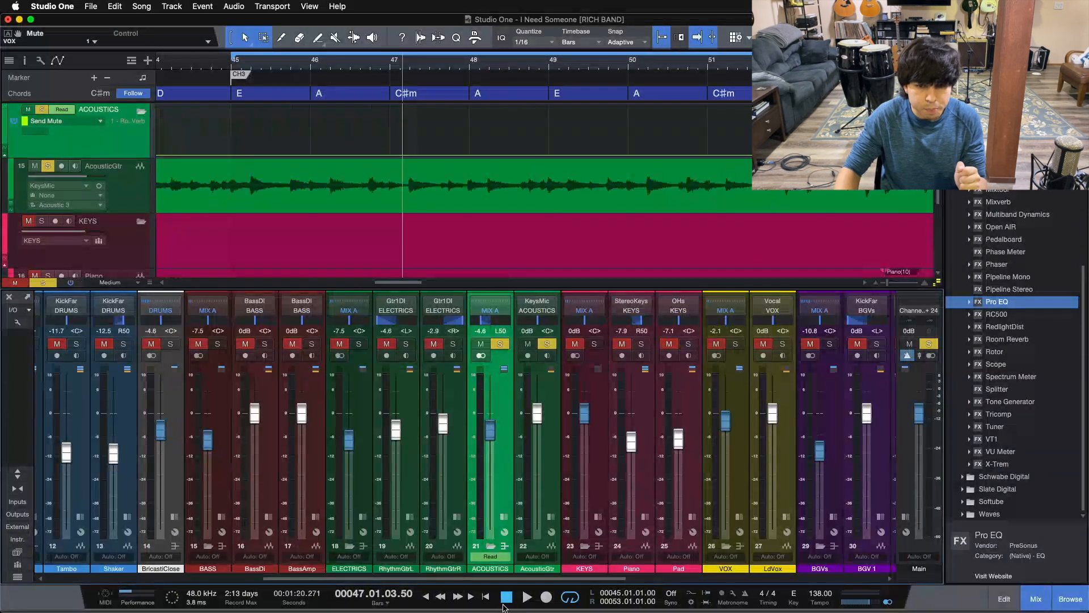
left_click(504, 518)
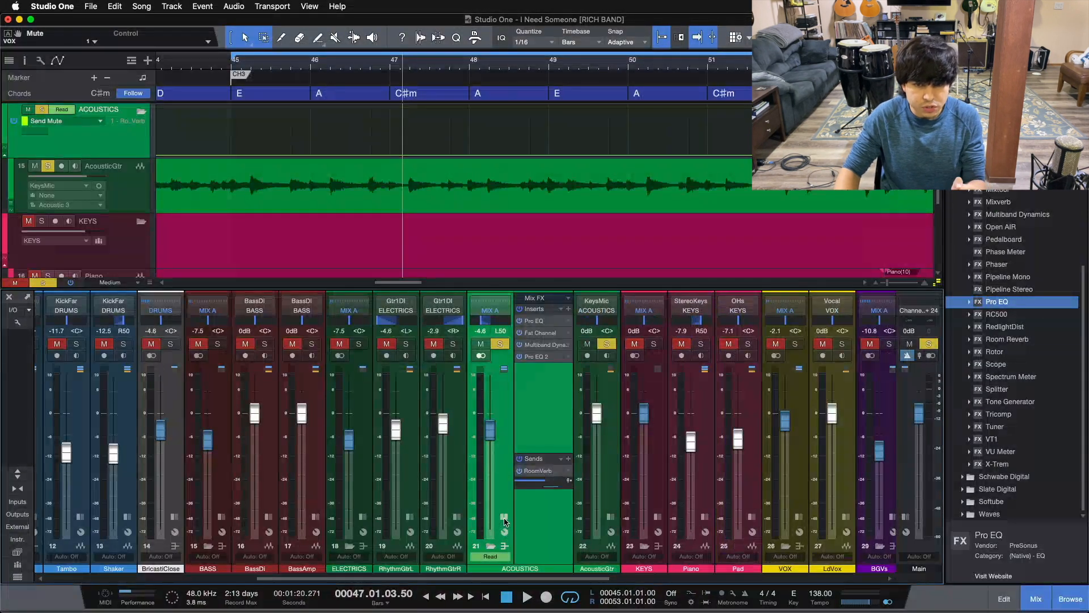
Switch the main output to mono and back to stereo, toggling the RoomVerb send on the ACOUSTICS bus
left_click(888, 602)
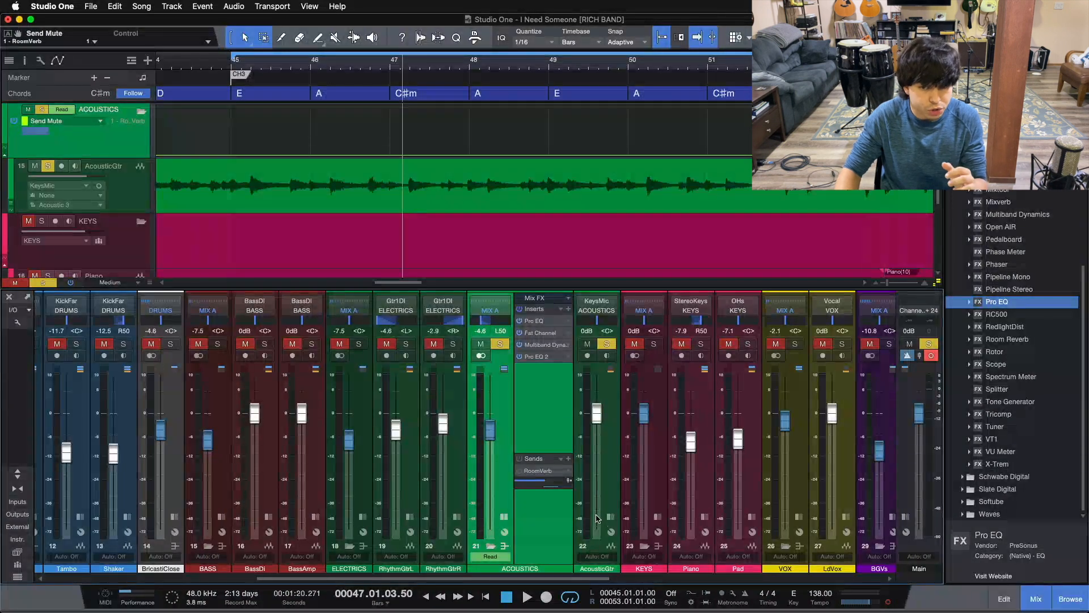
left_click(520, 472)
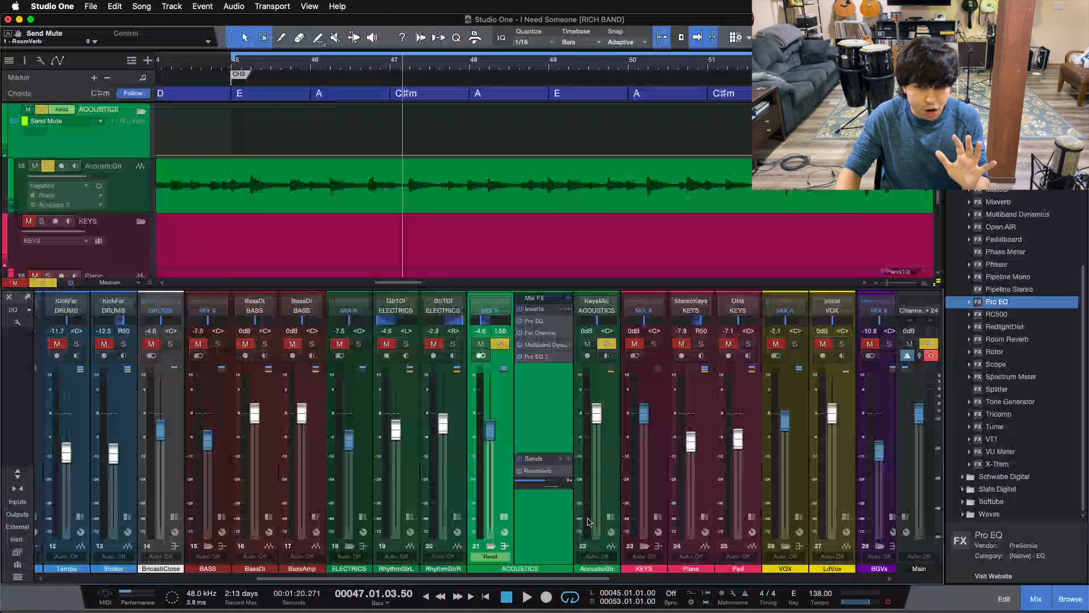
left_click(888, 603)
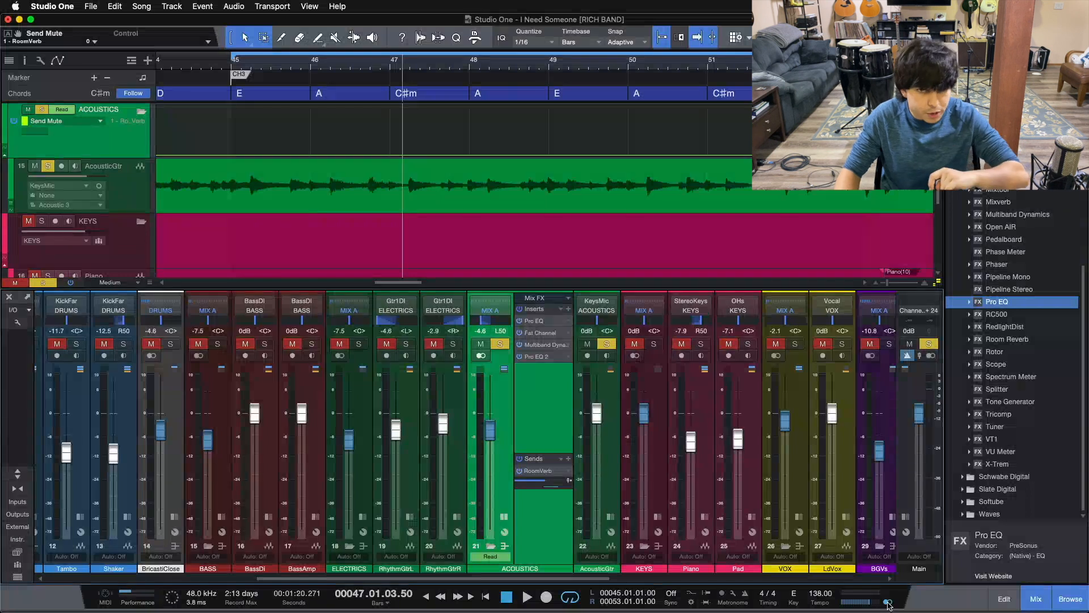
Play the soloed acoustic from bar 45, comparing the ACOUSTICS bus with its RoomVerb send off and on
key("space")
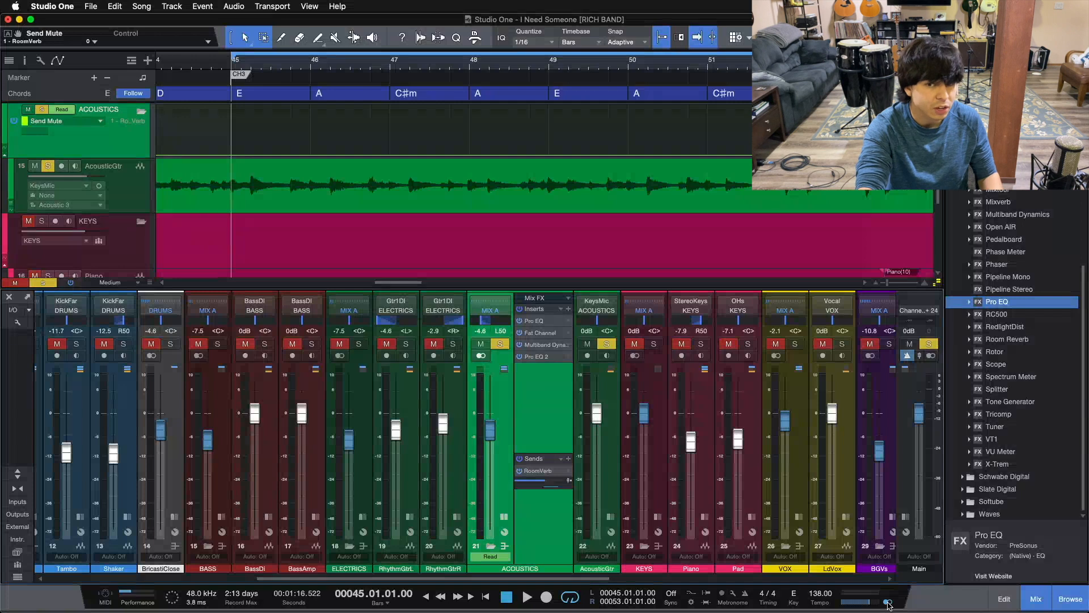
key("space")
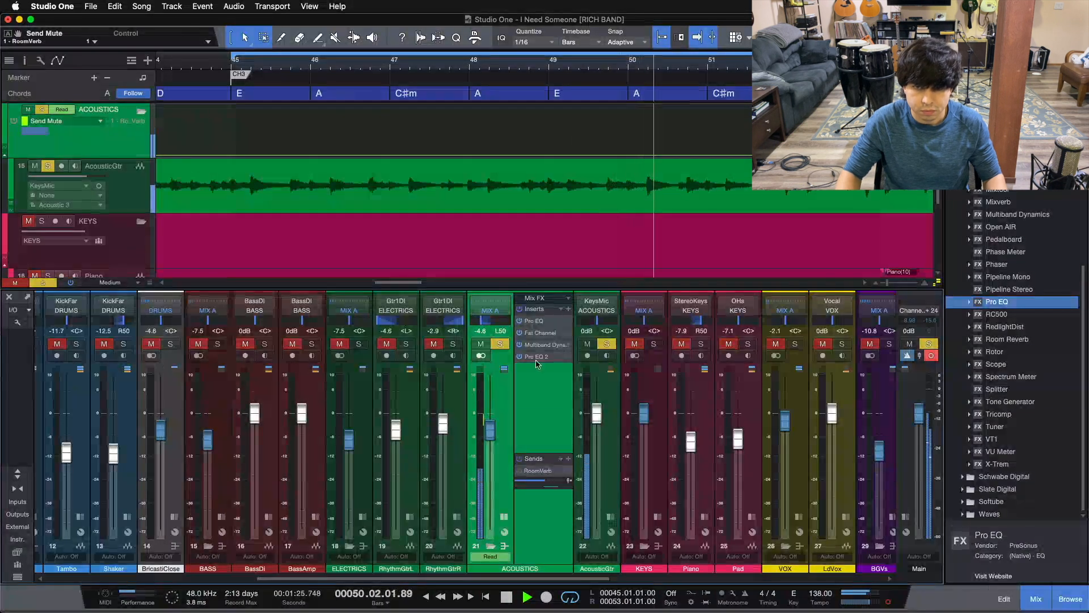
left_click(521, 472)
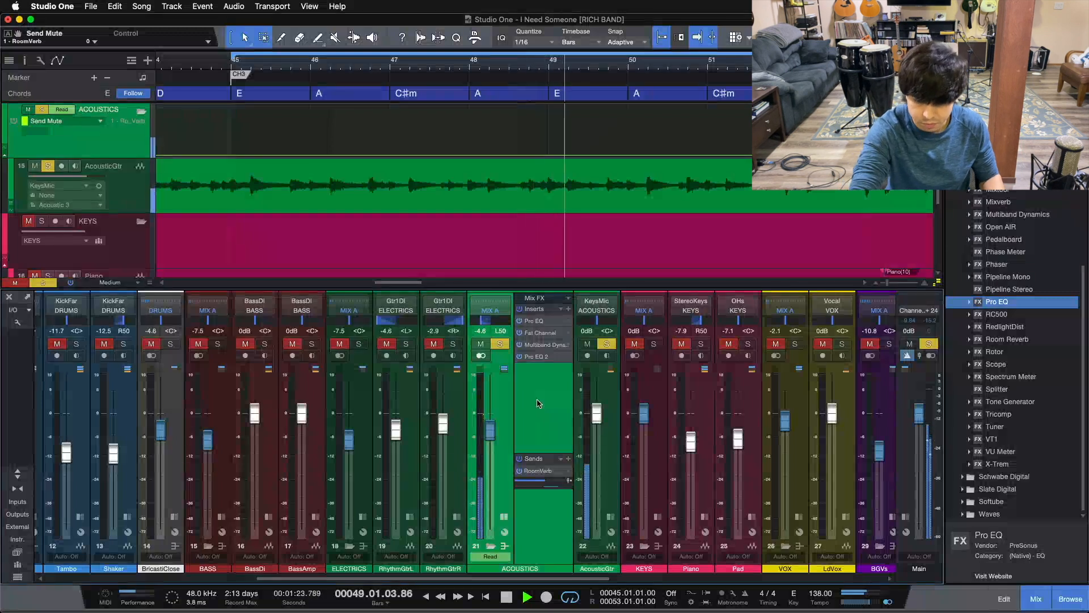
key("space")
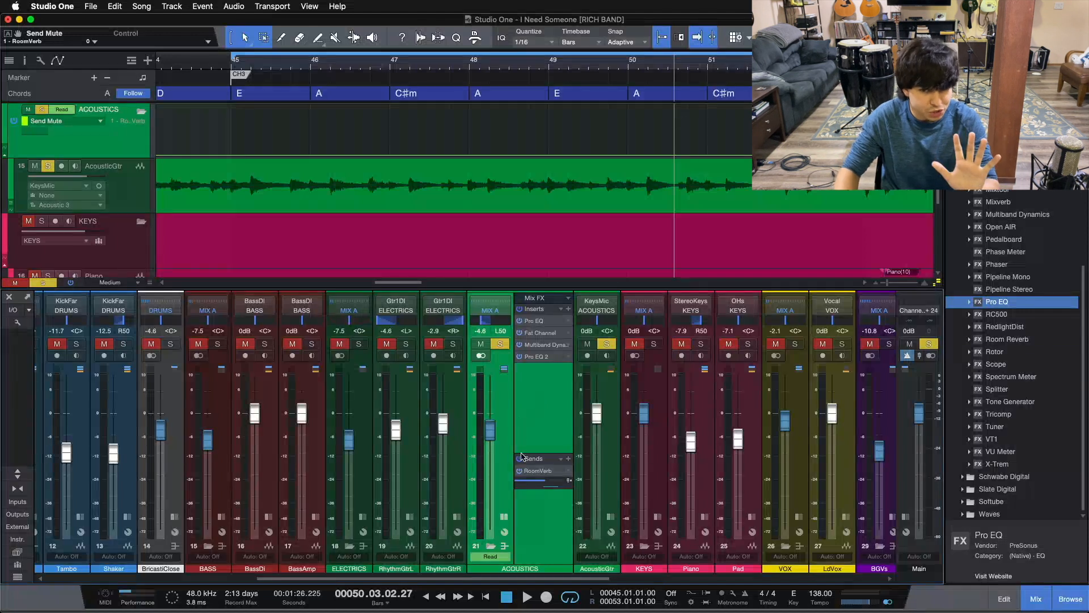
Replay the soloed acoustic from bar 45 in stereo, switching the RoomVerb send off and back on for comparison
left_click(519, 471)
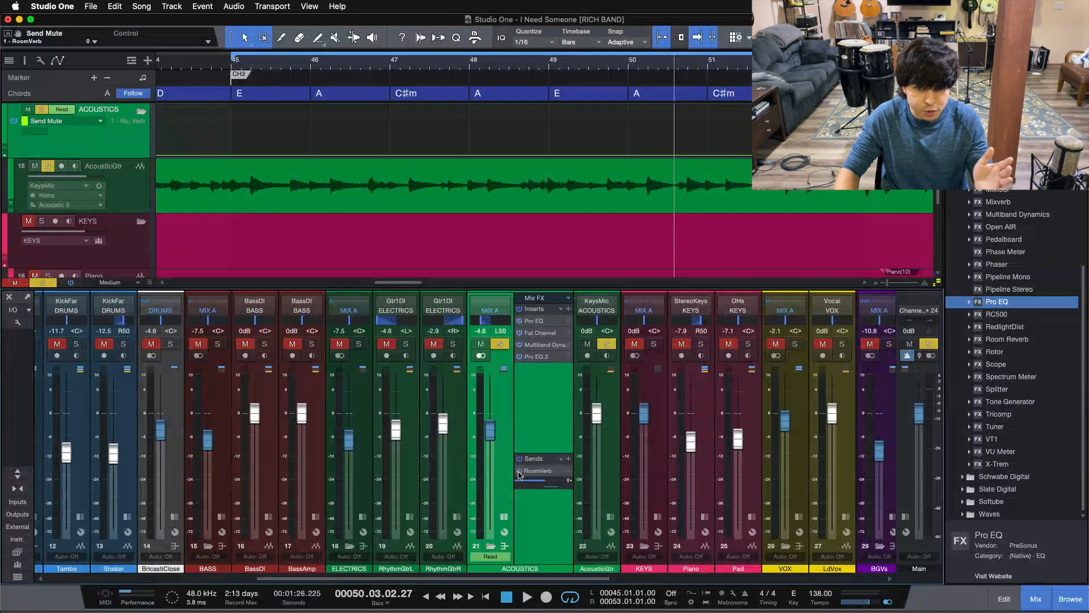
key("KP_0")
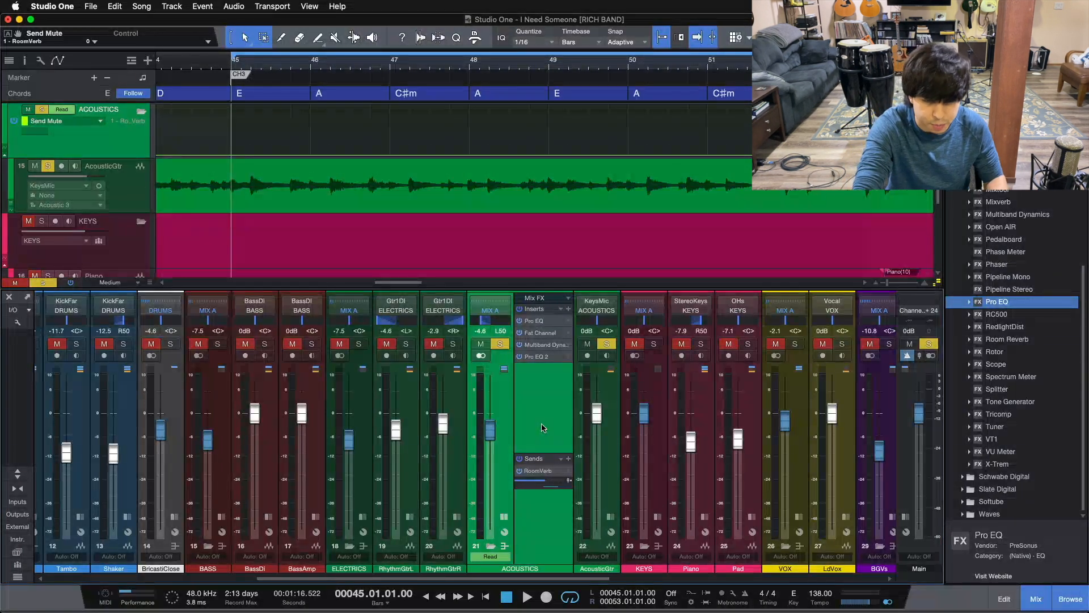
key("space")
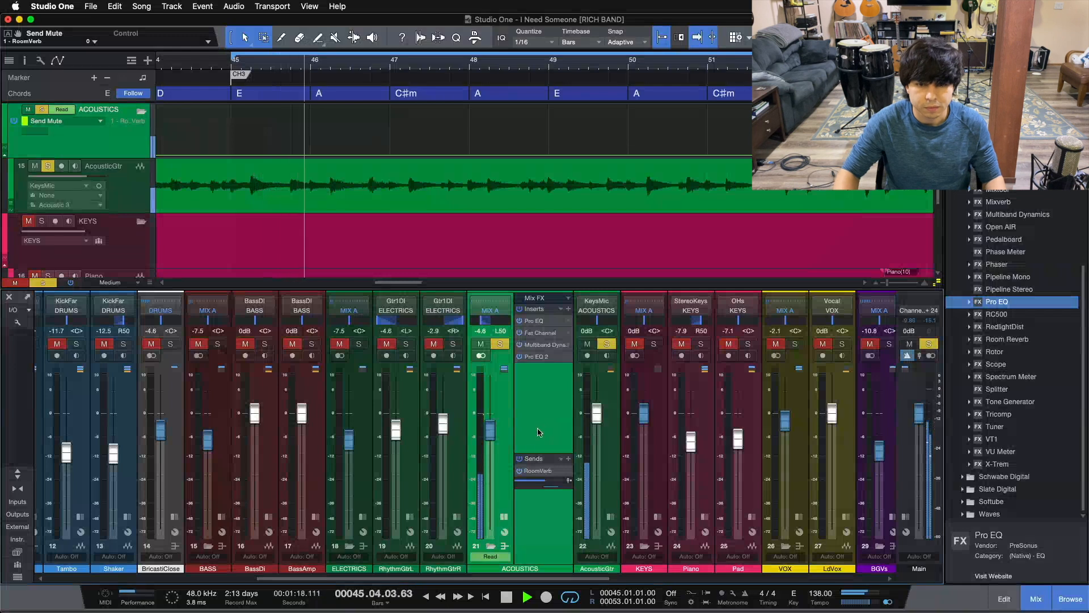
left_click(518, 472)
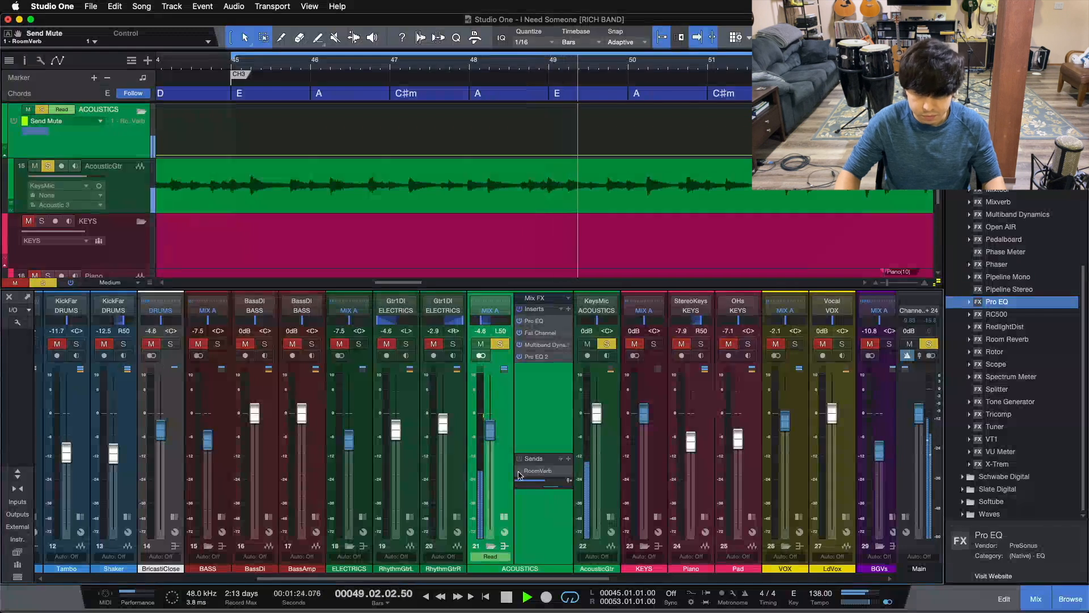
left_click(519, 472)
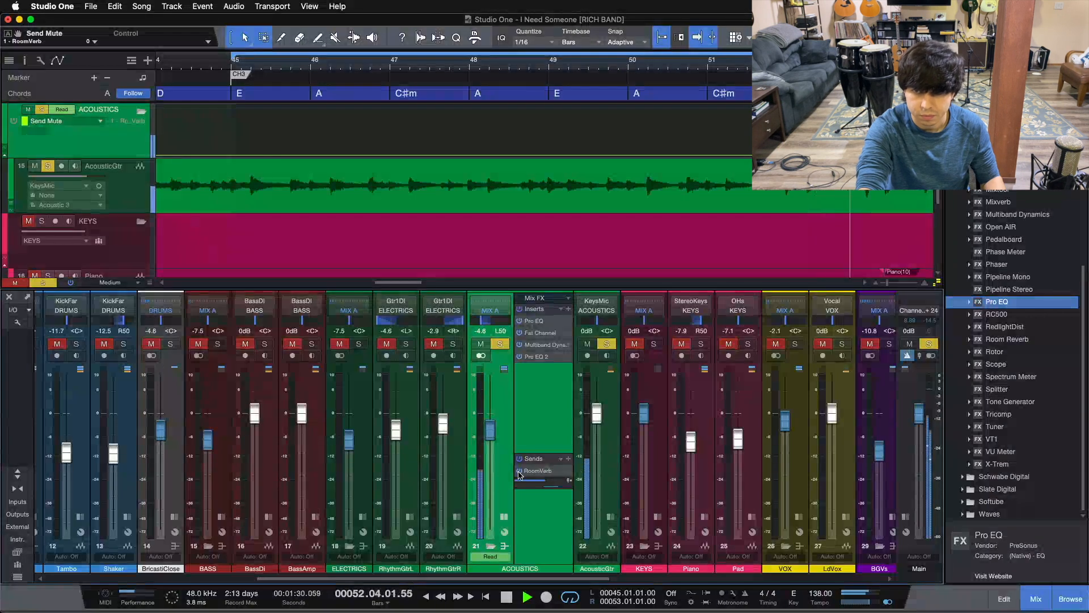
key("space")
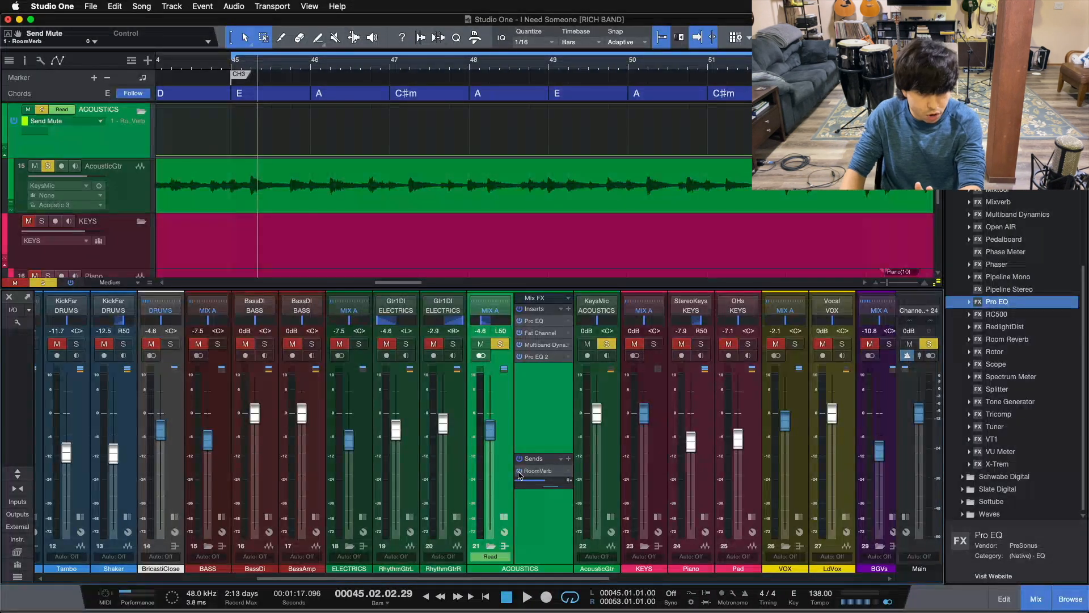
Replay the soloed acoustic, alternating the main output between mono and stereo to compare it with the RoomVerb send off
left_click(519, 471)
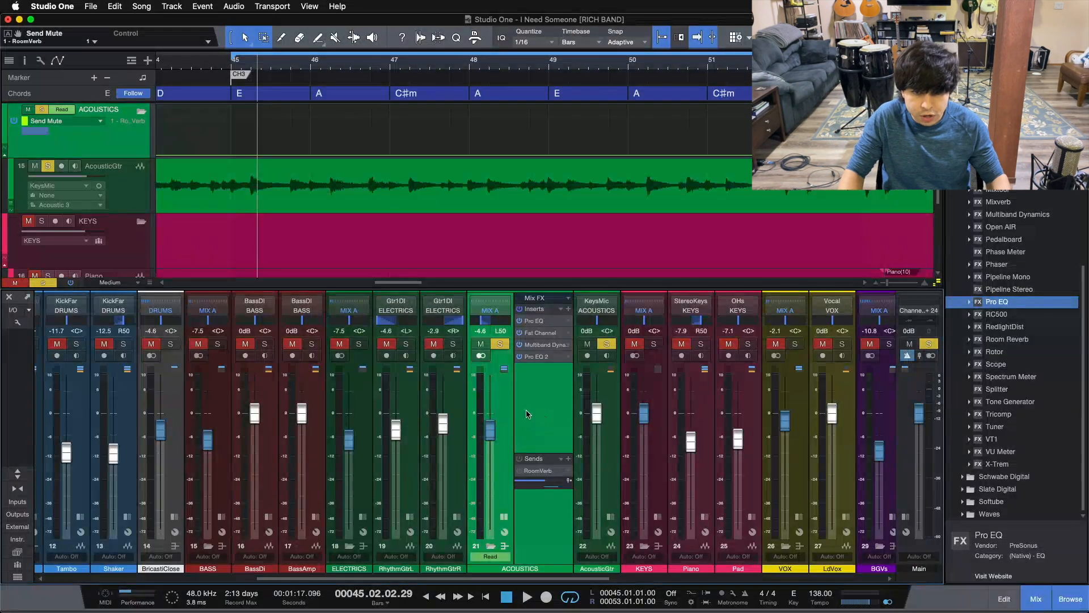
left_click(888, 603)
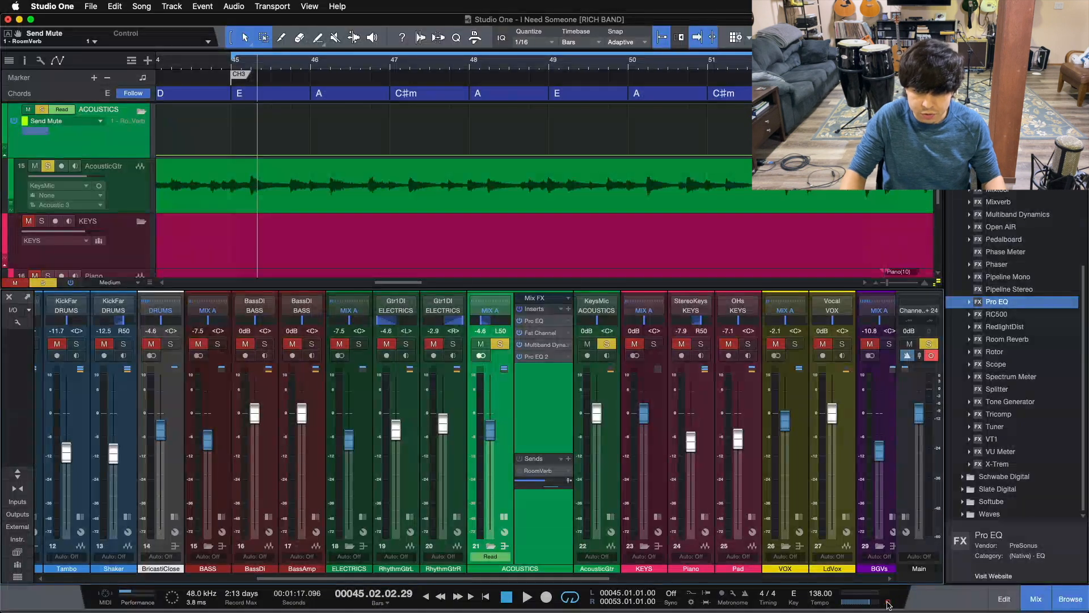
key("space")
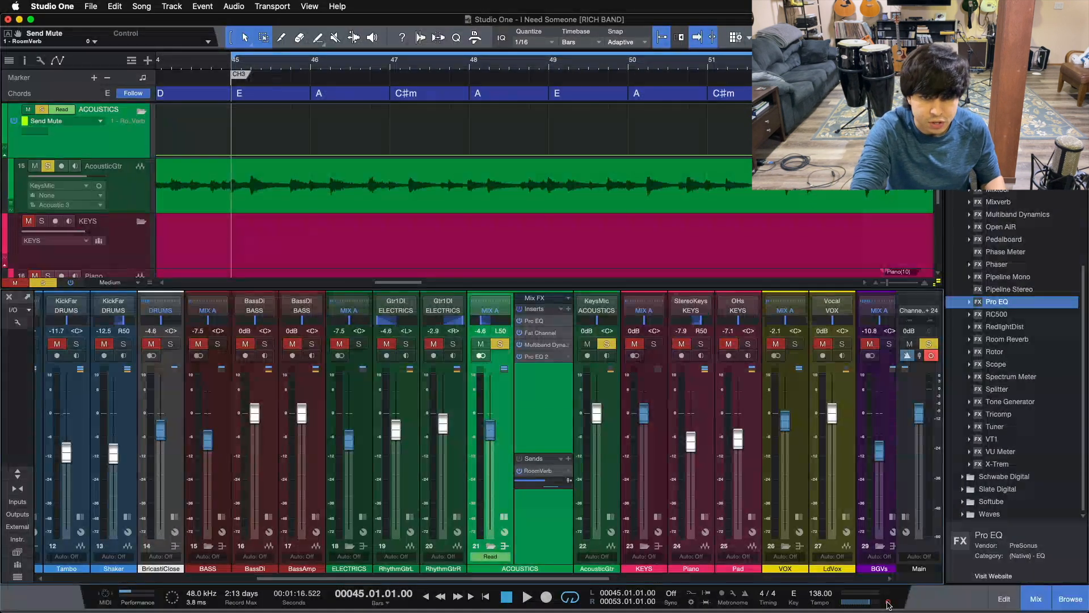
key("space")
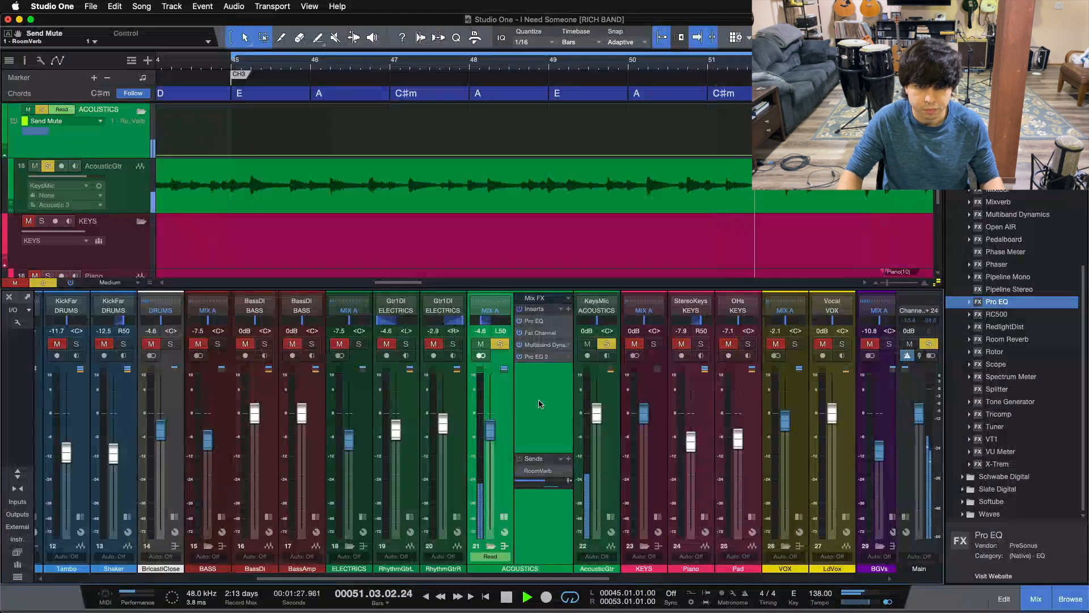
left_click(889, 603)
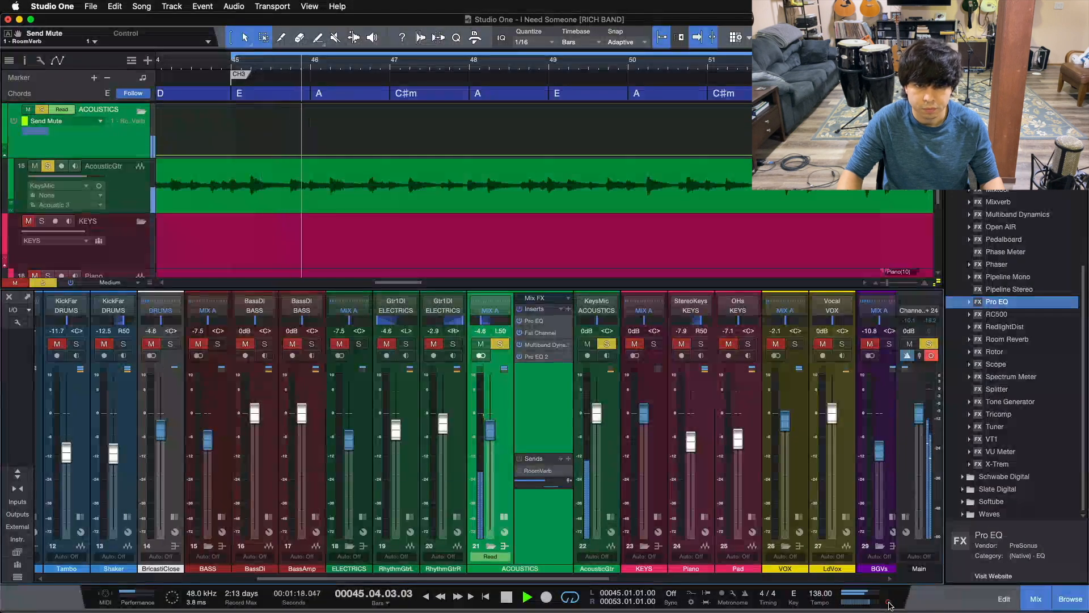
left_click(888, 602)
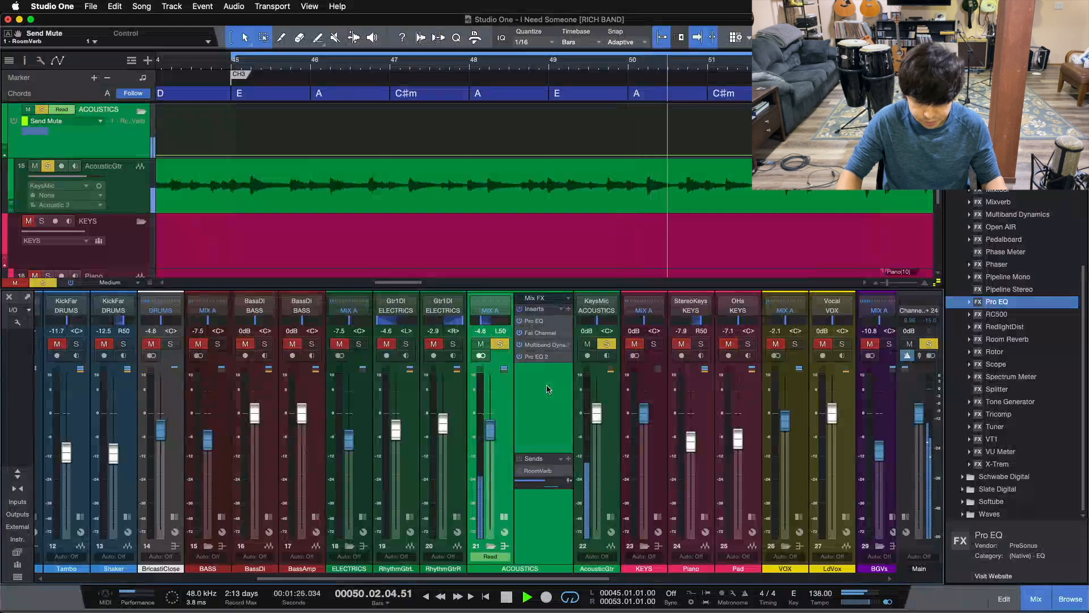
key("space")
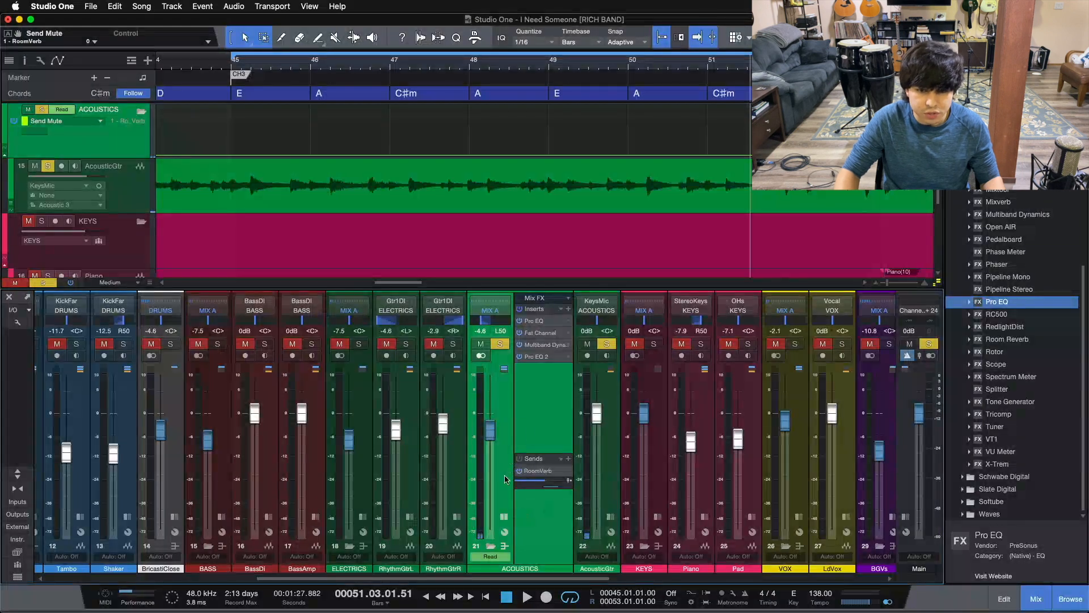
Open the first Room Reverb insert on the RoomVerb channel and look through its preset list
left_click_drag(527, 580, 732, 558)
left_click(696, 545)
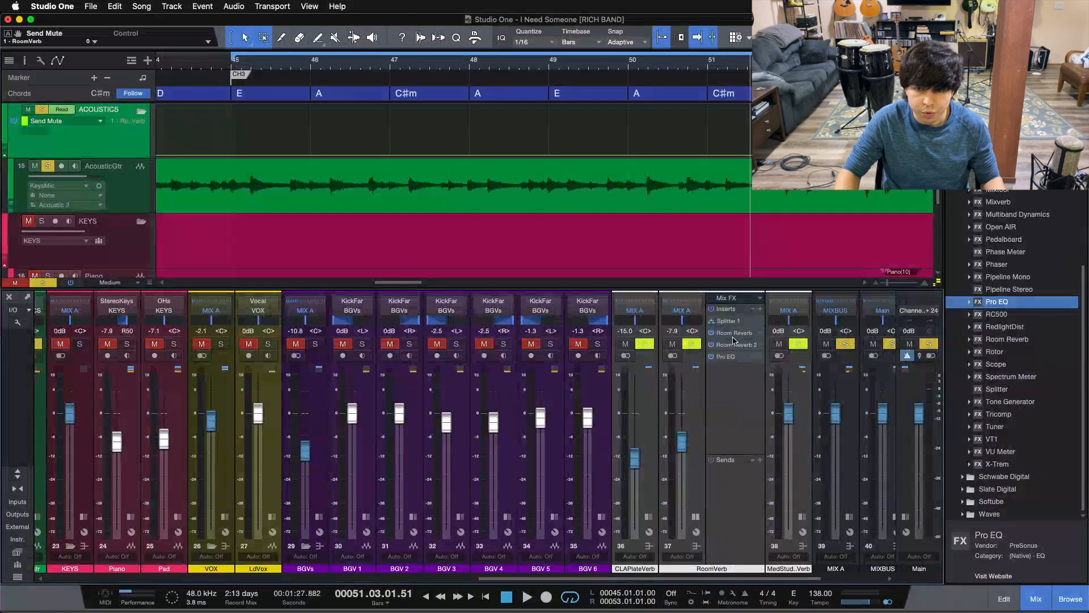
left_click(733, 333)
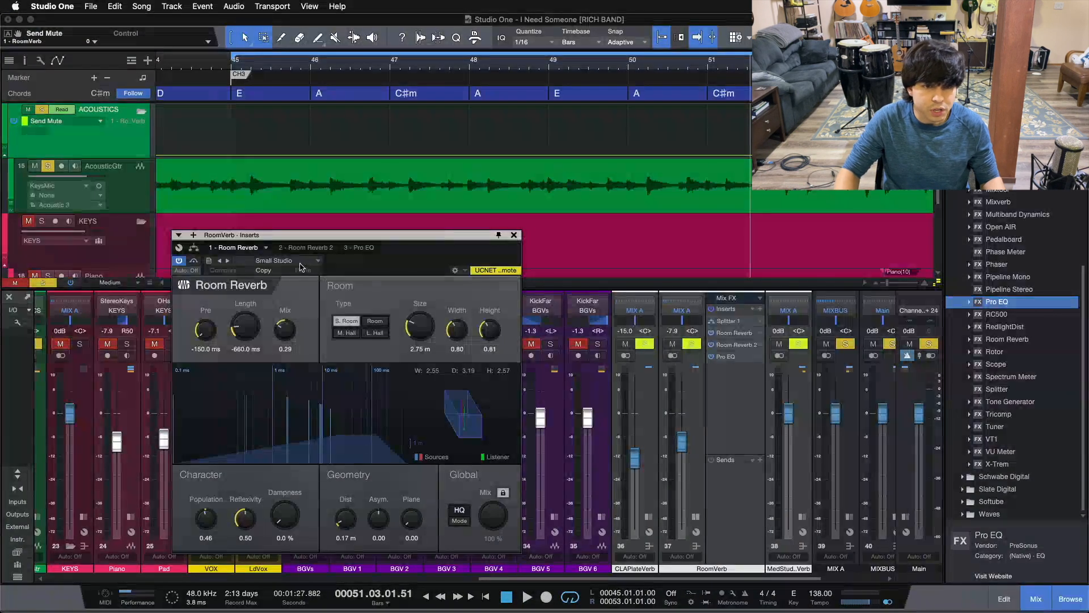
left_click(300, 263)
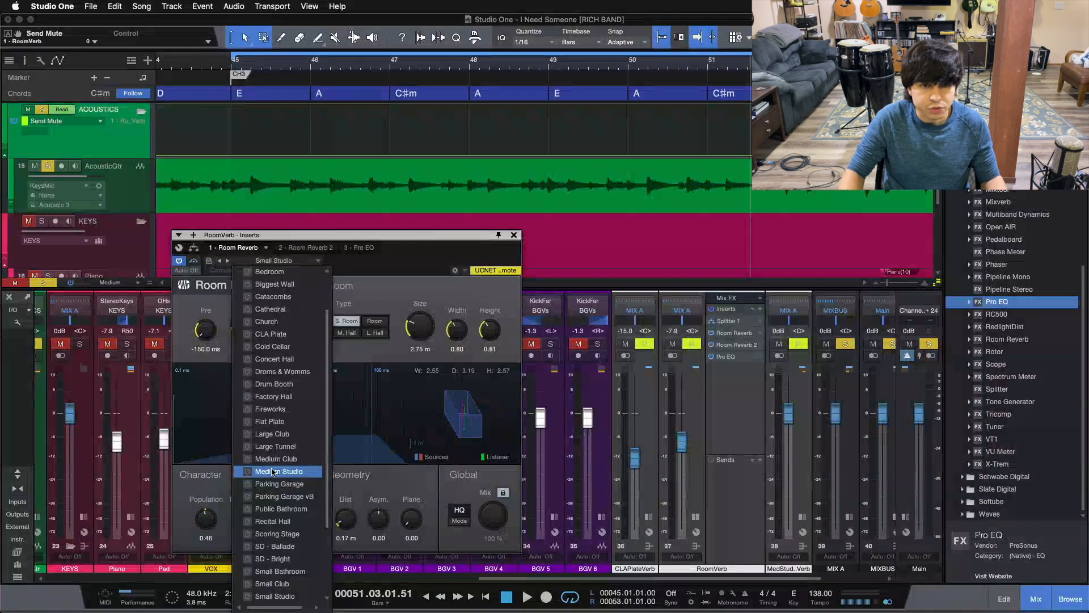
left_click(391, 260)
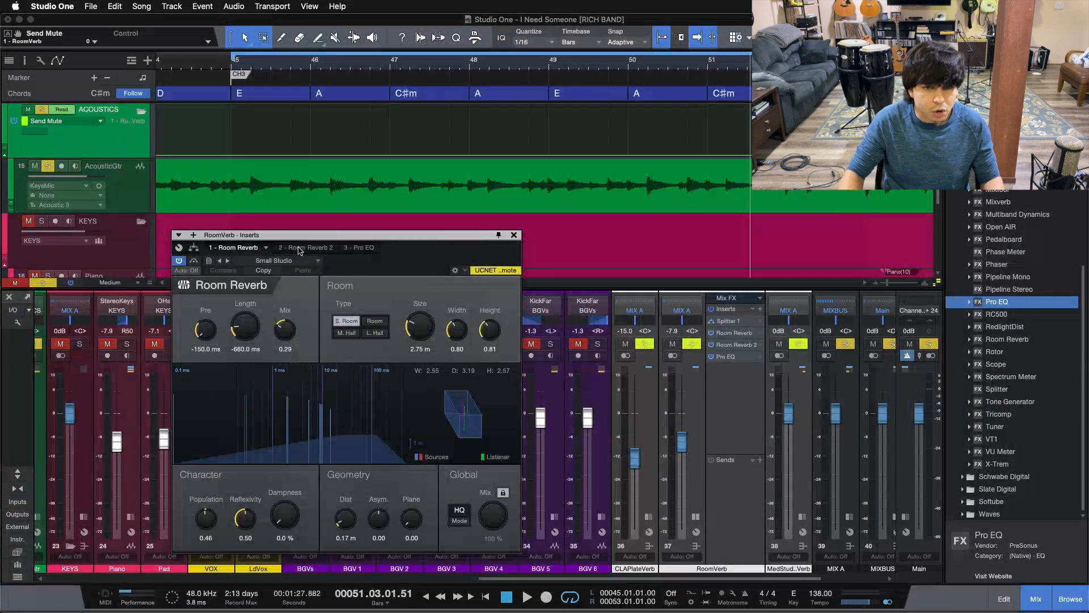
Examine the RoomVerb insert routing, including Splitter 1's channel split into the two Room Reverb instances
left_click(194, 248)
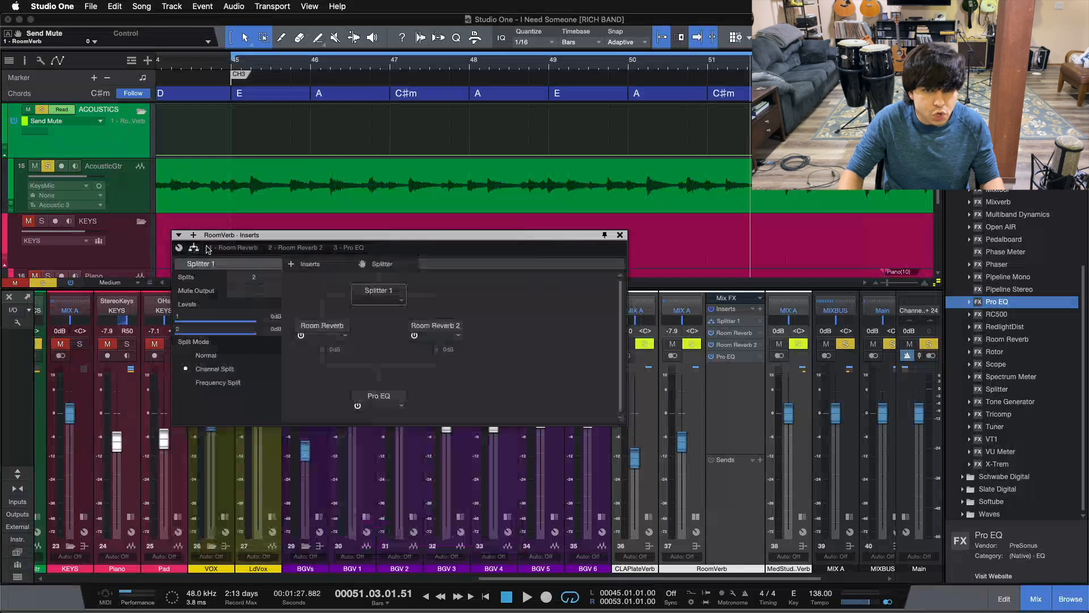
left_click_drag(425, 241, 504, 237)
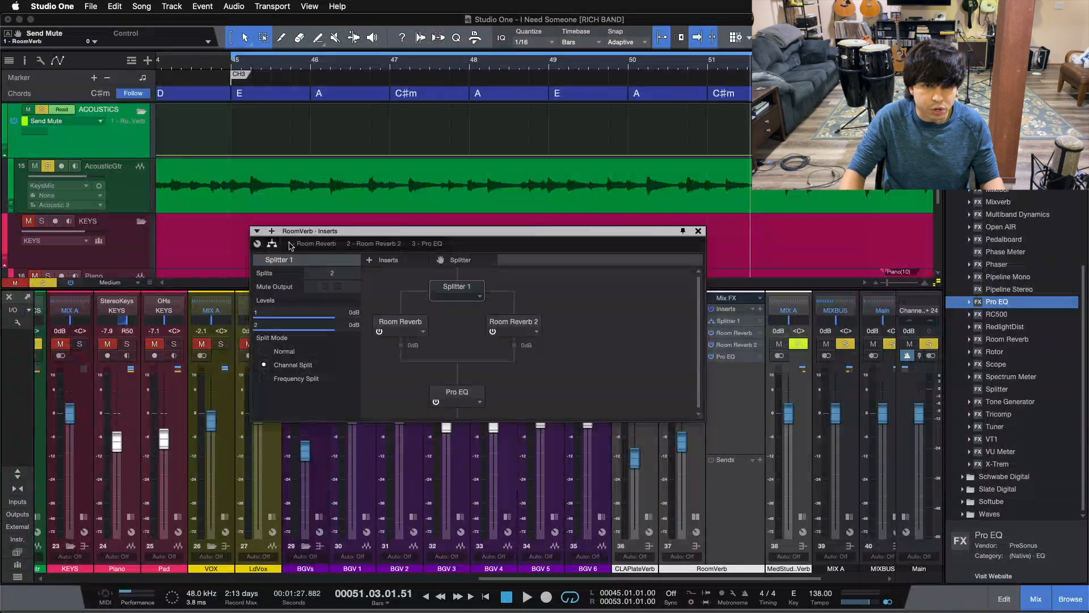
left_click(291, 245)
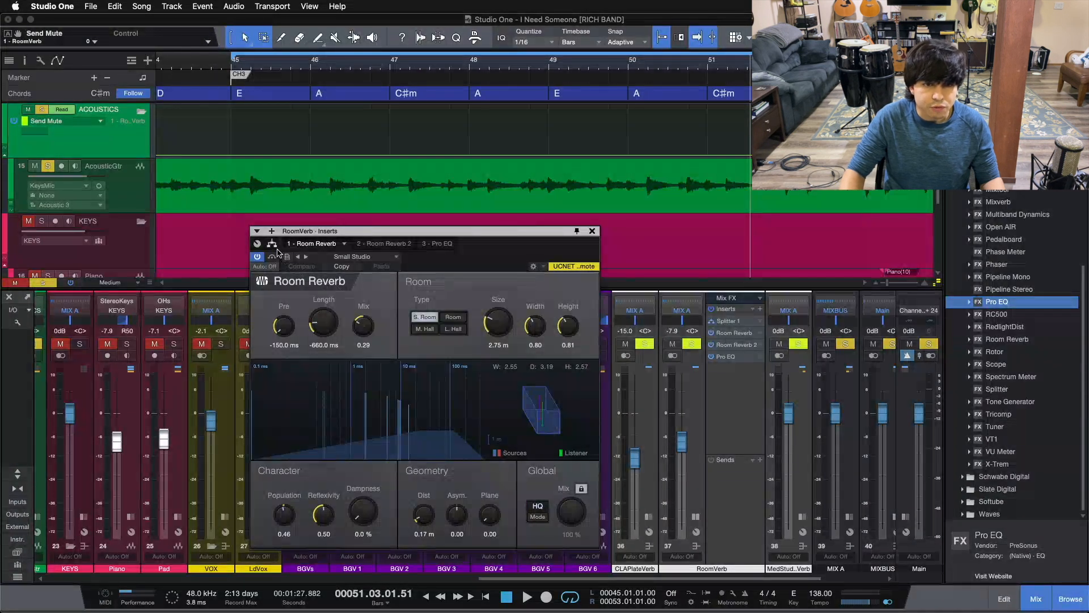
left_click(274, 247)
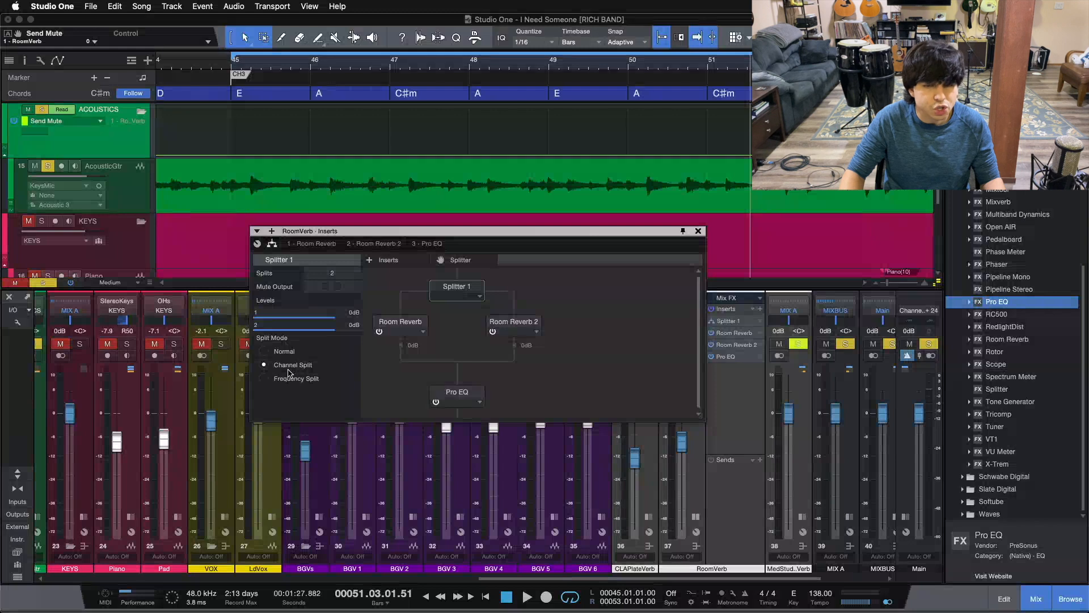
left_click(455, 295)
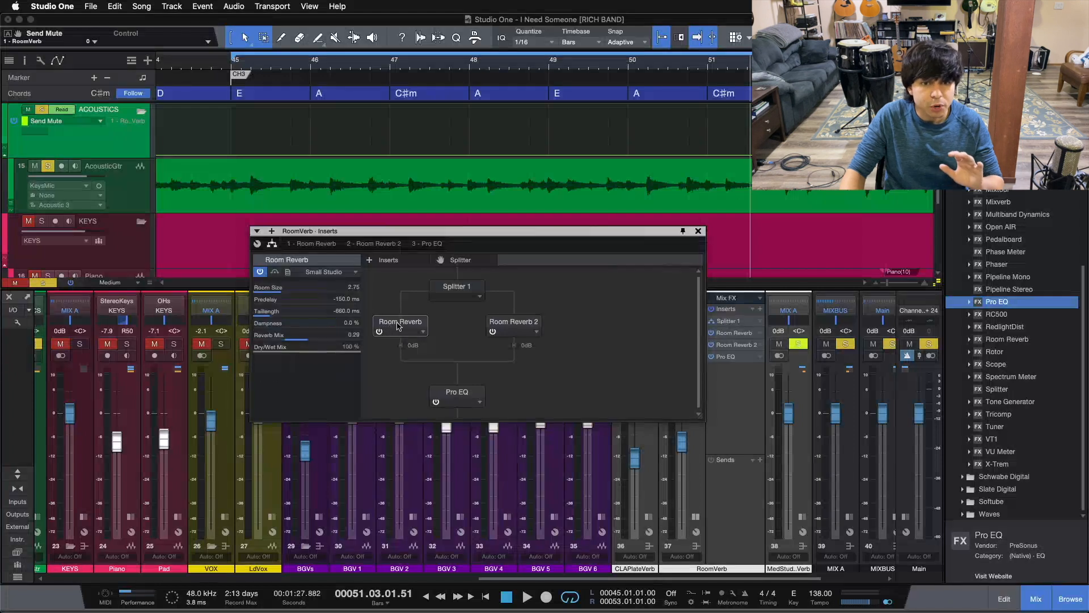
Reopen the first Room Reverb from the routing view and check the Small Studio entry among its presets
double_click(397, 327)
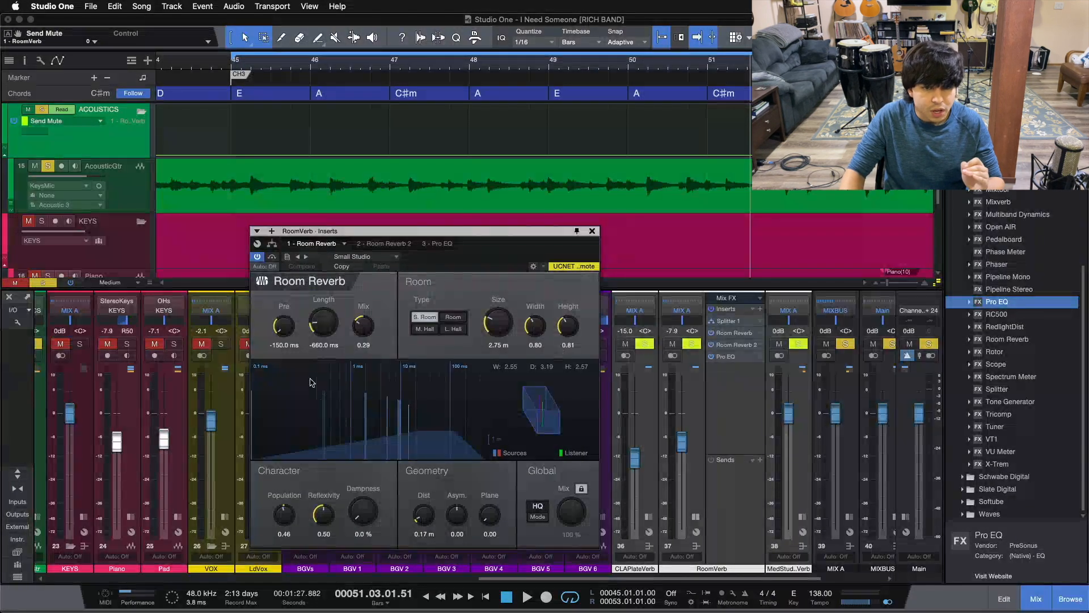
left_click(361, 259)
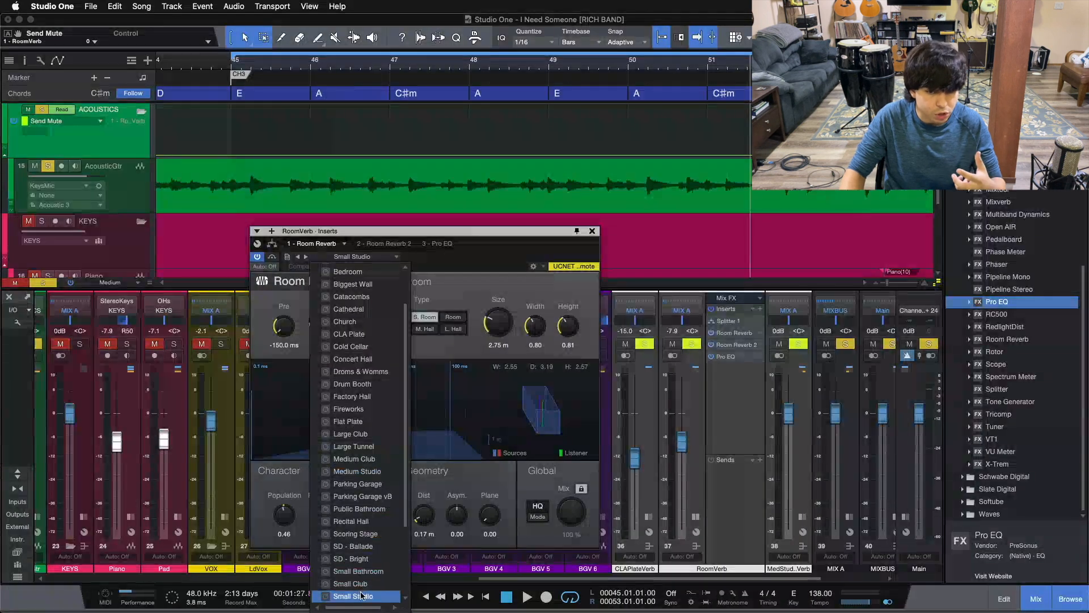
left_click(450, 265)
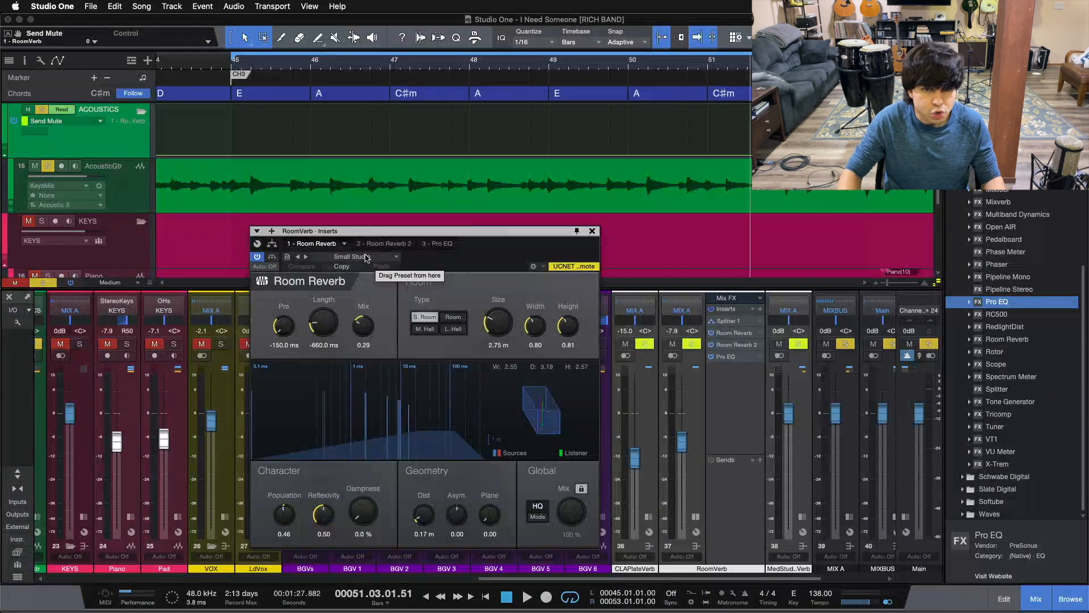
Switch back and forth between Room Reverb and Room Reverb 2 to compare their settings
left_click(378, 244)
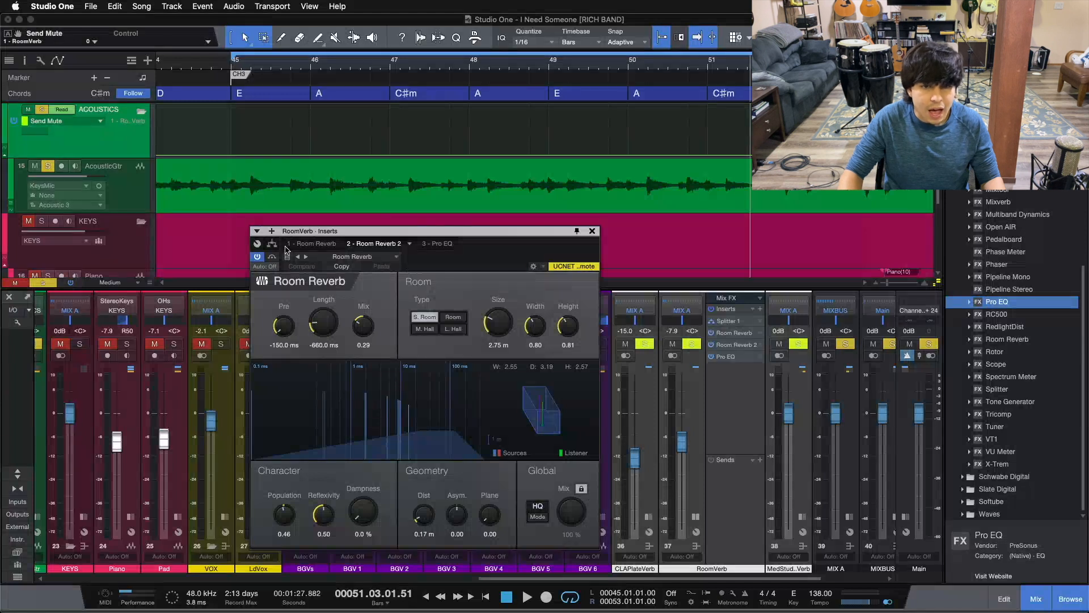
left_click(306, 243)
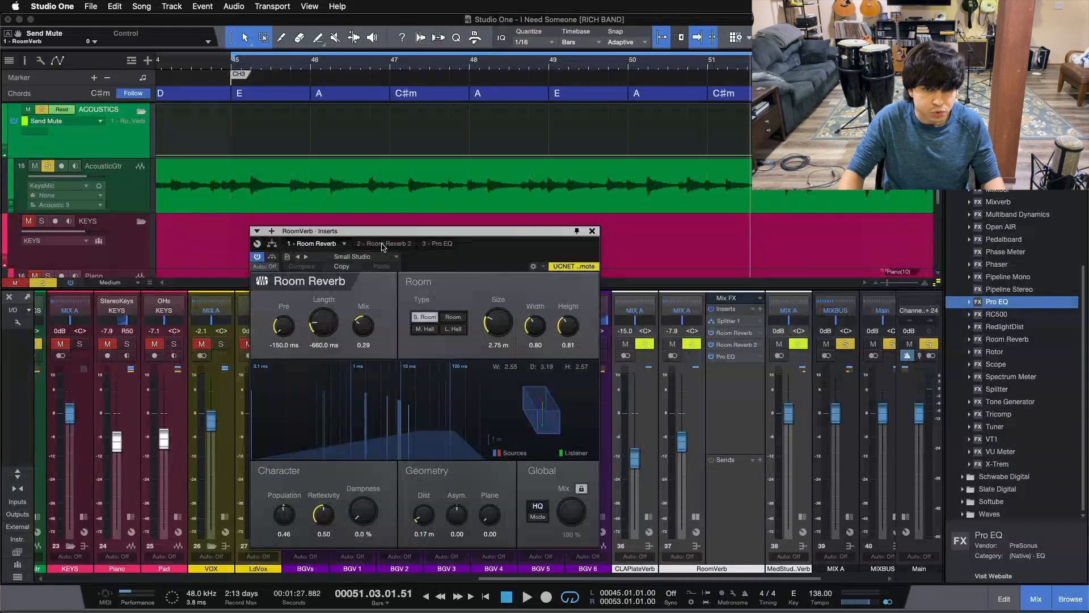
left_click(380, 243)
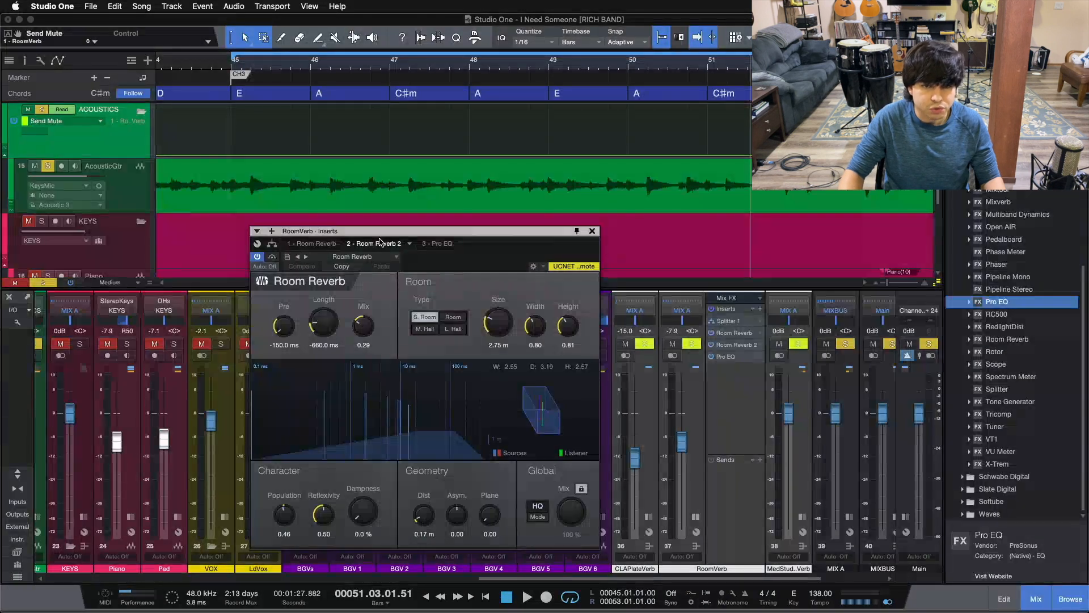
left_click(334, 245)
left_click(372, 244)
Inspect the Pro EQ following the two reverbs and its place in the routing, and close the RoomVerb inserts window
left_click(435, 243)
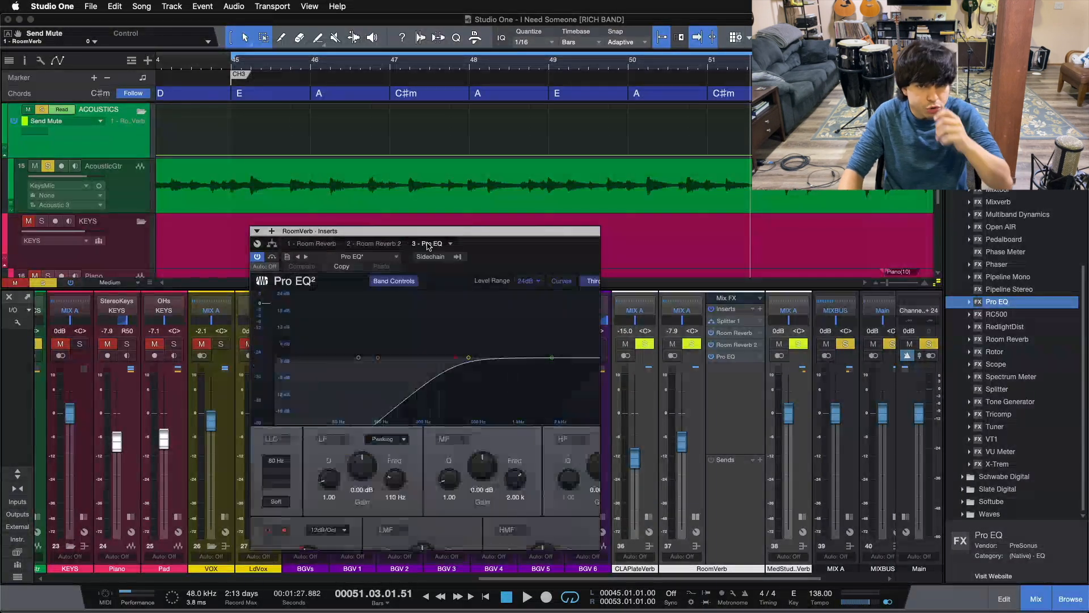
left_click(272, 244)
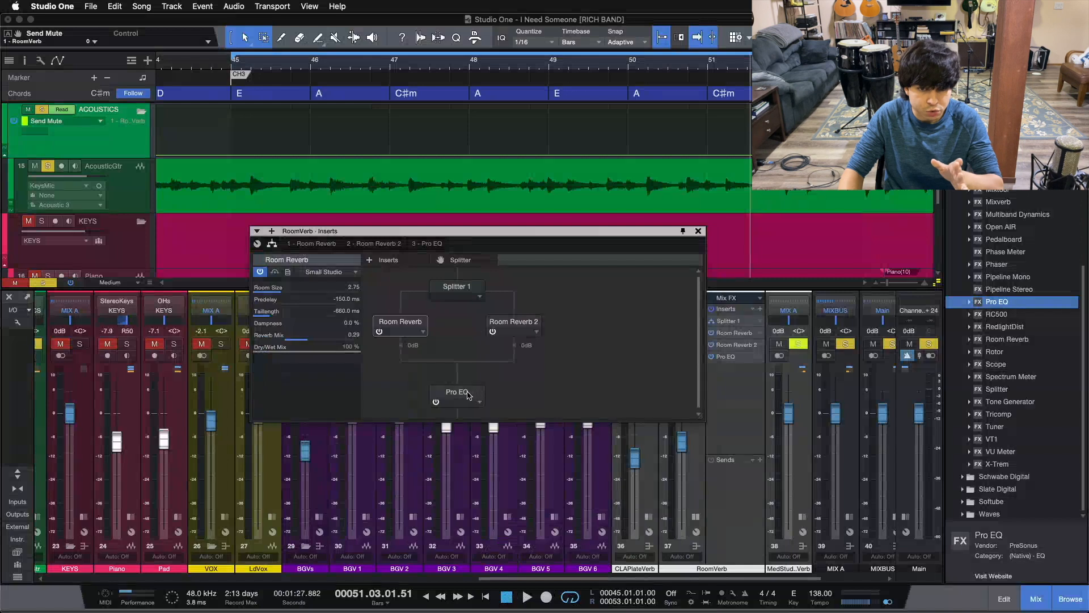
left_click(272, 244)
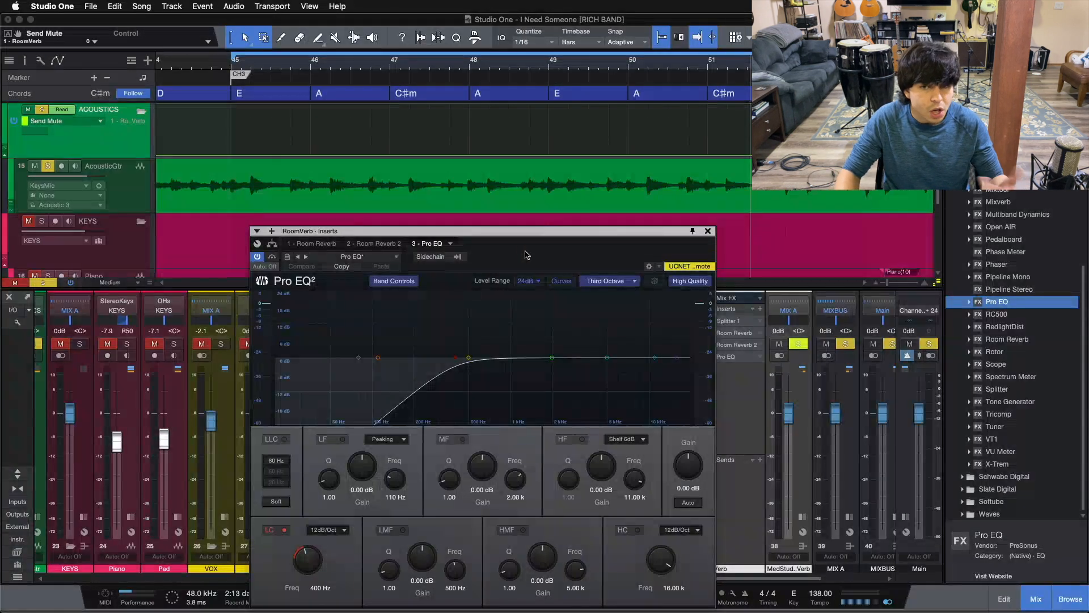
left_click(708, 231)
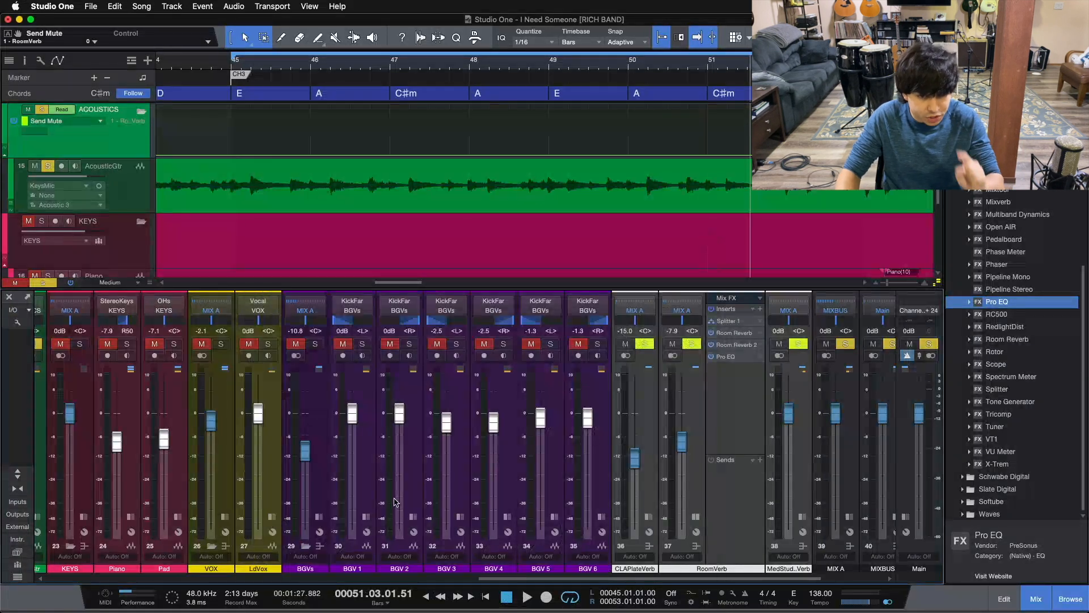
Bring the ACOUSTICS bus and RoomVerb channel into view together and check the pan of the ACOUSTICS RoomVerb send
left_click_drag(548, 582, 501, 584)
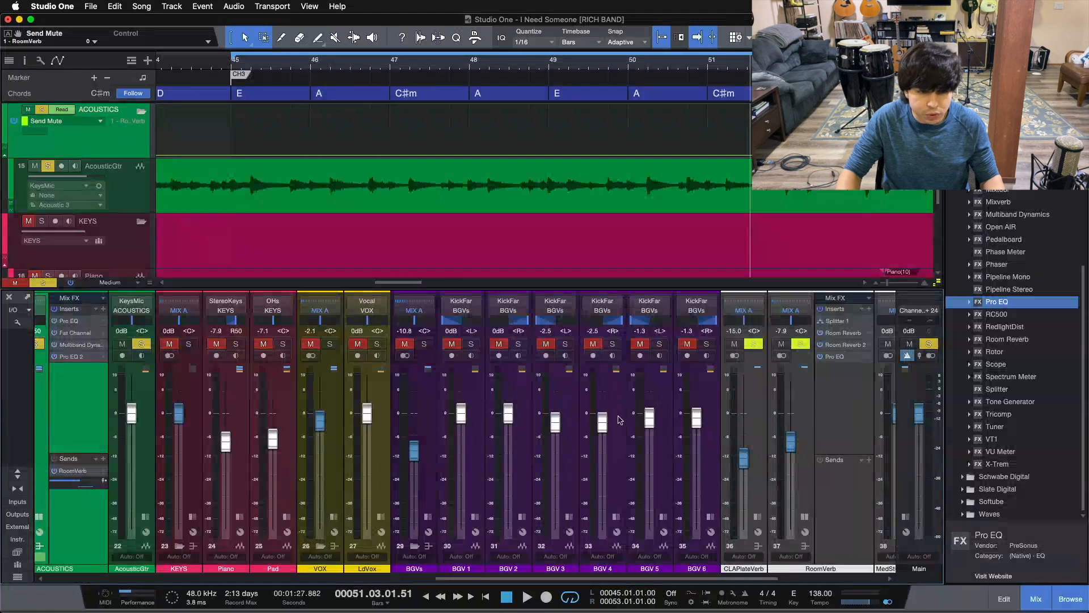
left_click(830, 452)
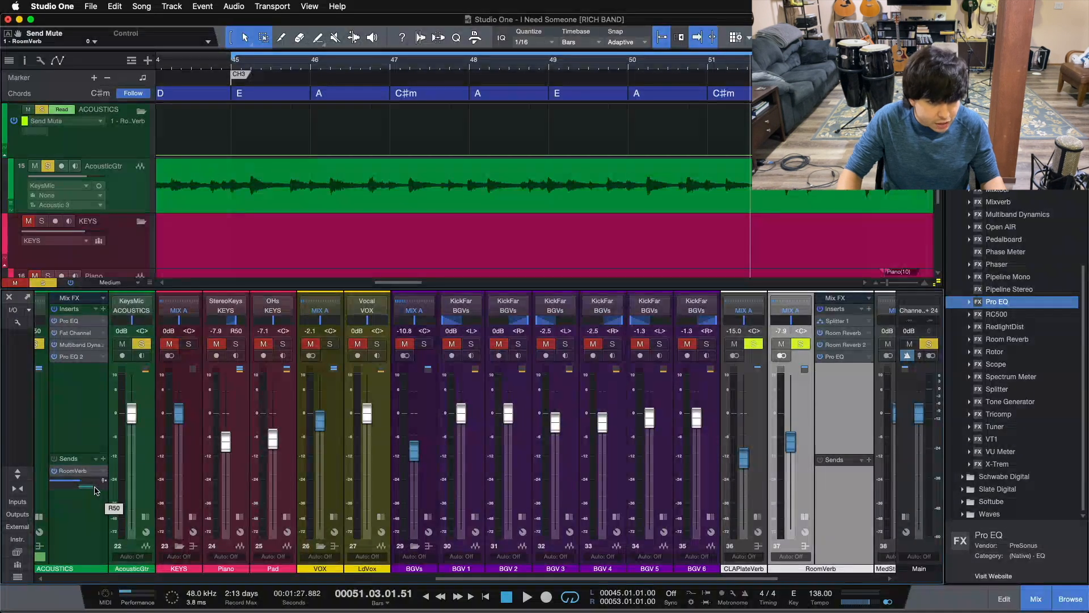
left_click(95, 484)
scroll(548, 580, "left", 2)
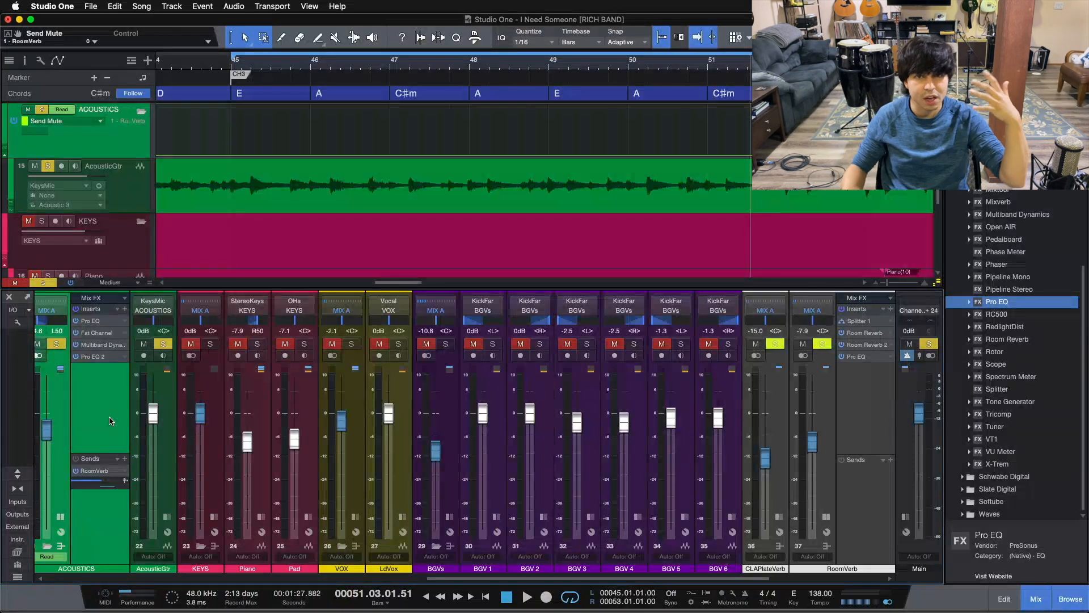
Replay the soloed acoustic from bar 45, toggling the ACOUSTICS bus's RoomVerb send off and on to hear its effect
key("KP_1")
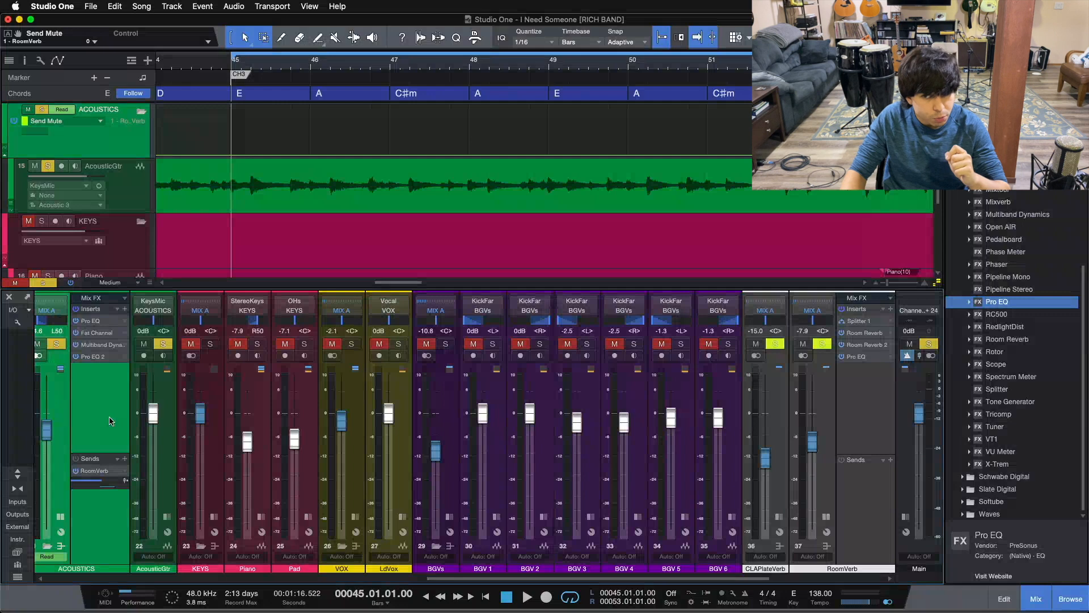
left_click(74, 477)
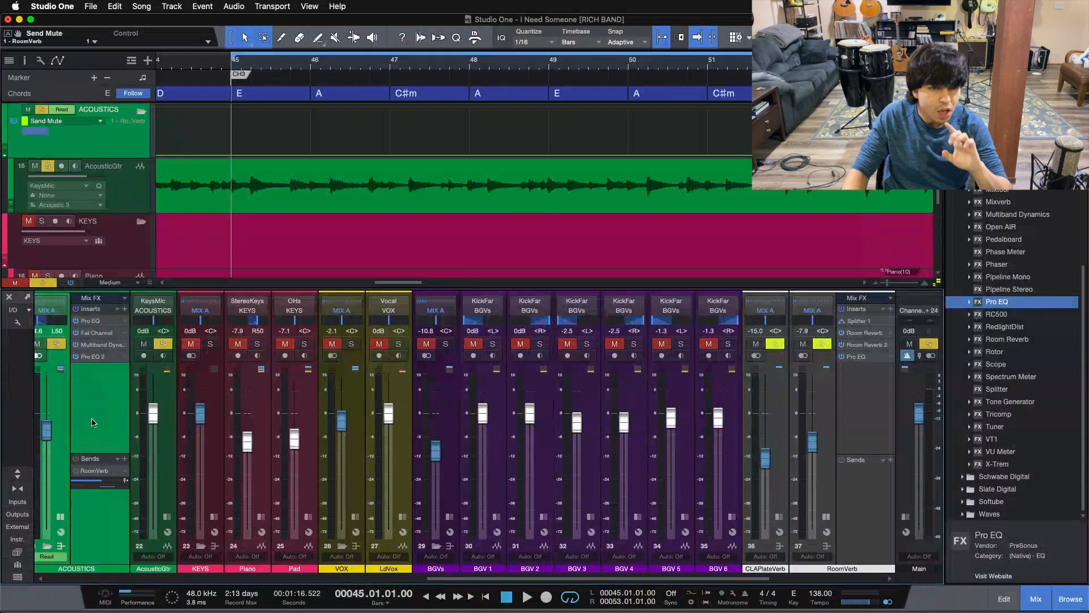
left_click(77, 475)
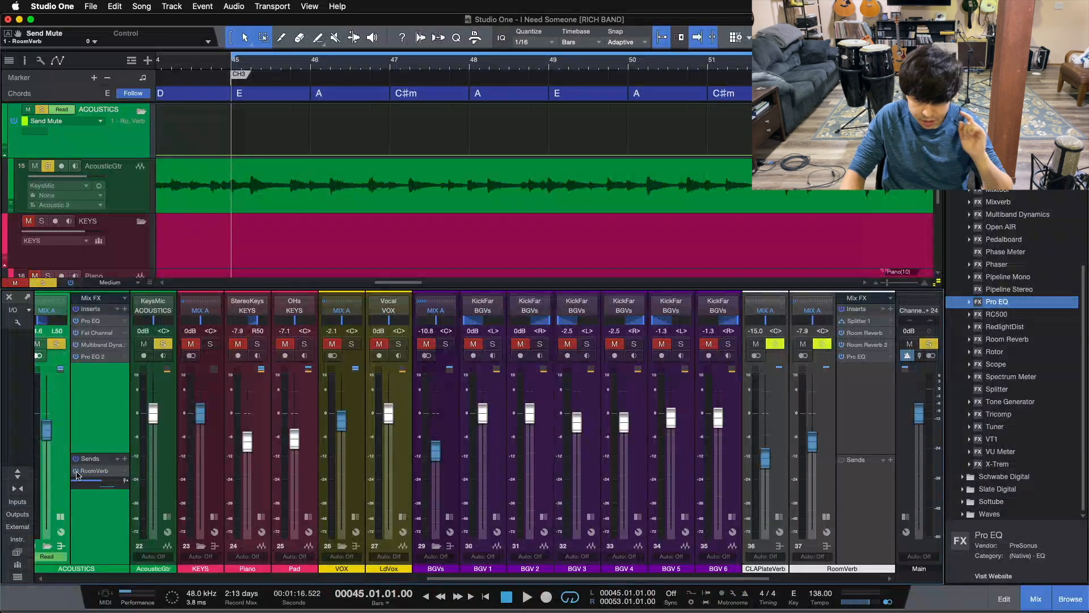
key("space")
left_click(76, 472)
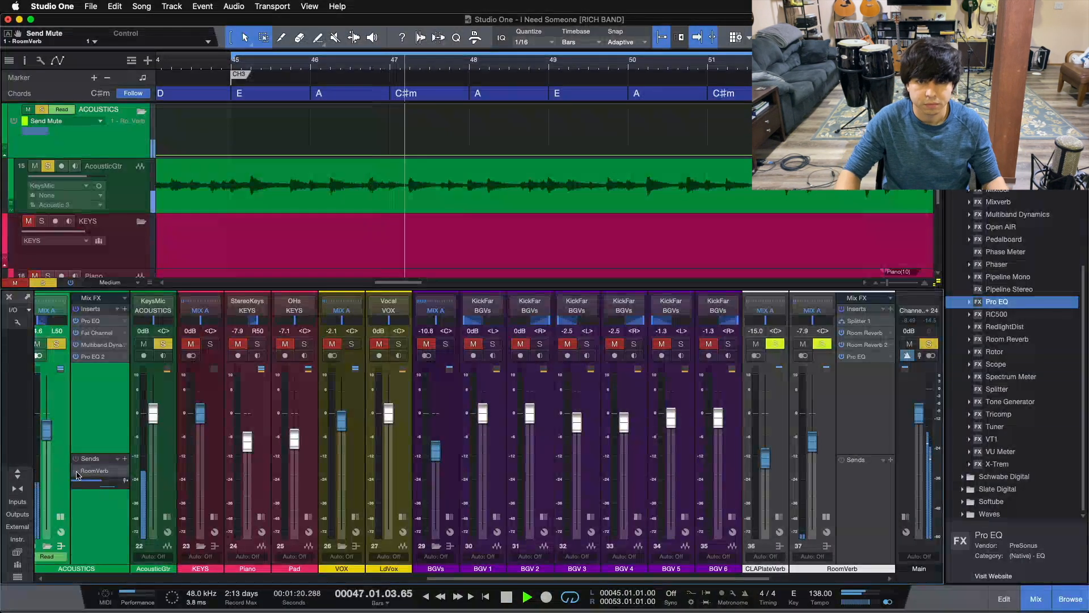
left_click(76, 472)
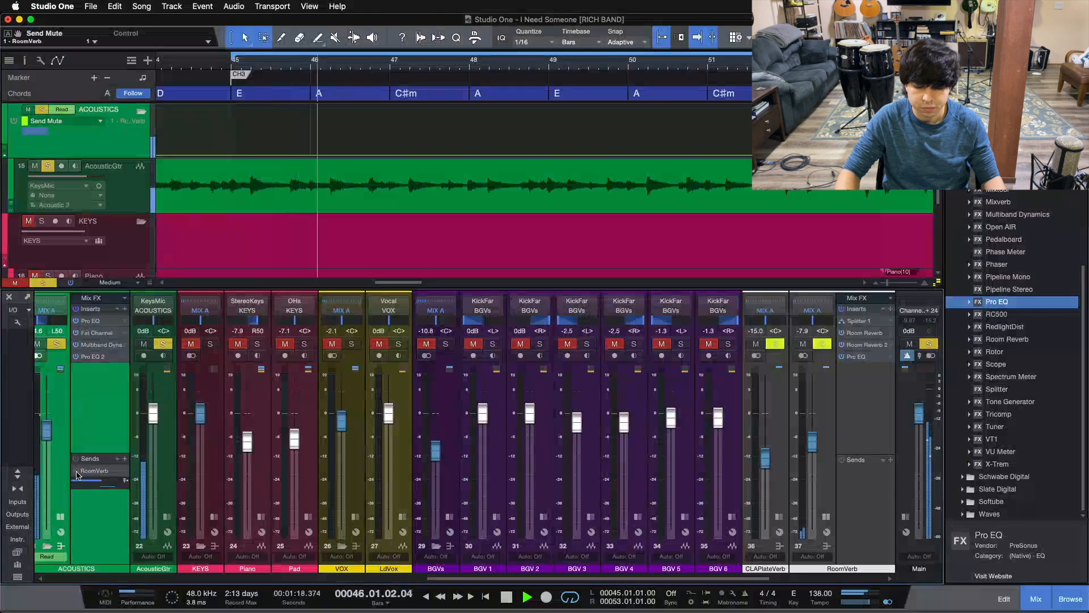
left_click(76, 472)
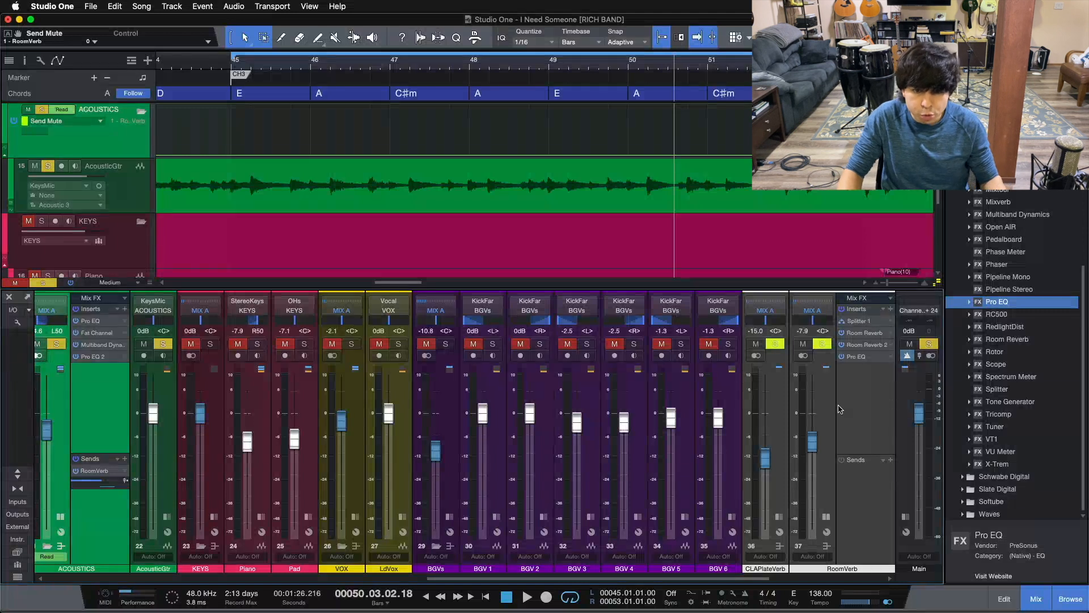
Play again from bar 45 and raise the RoomVerb channel fader to +0.6 dB
key("KP_1")
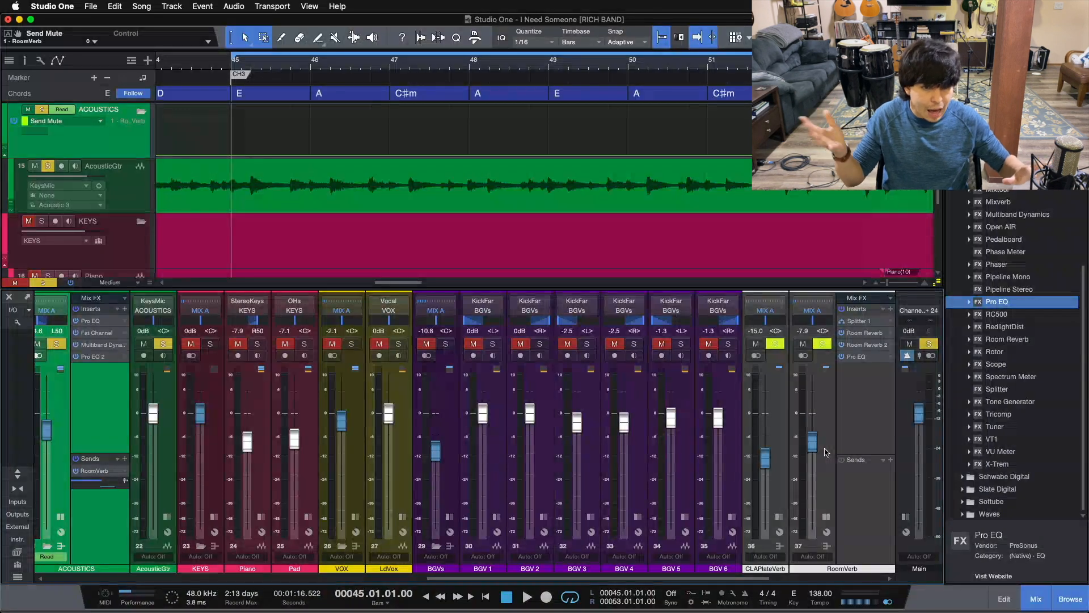
key("space")
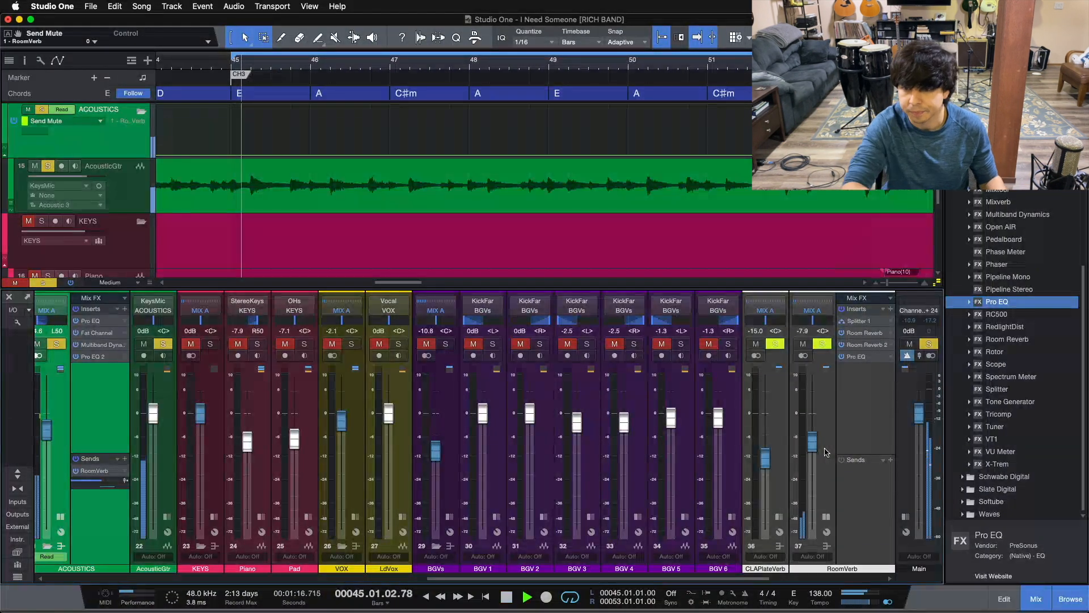
left_click_drag(817, 449, 814, 418)
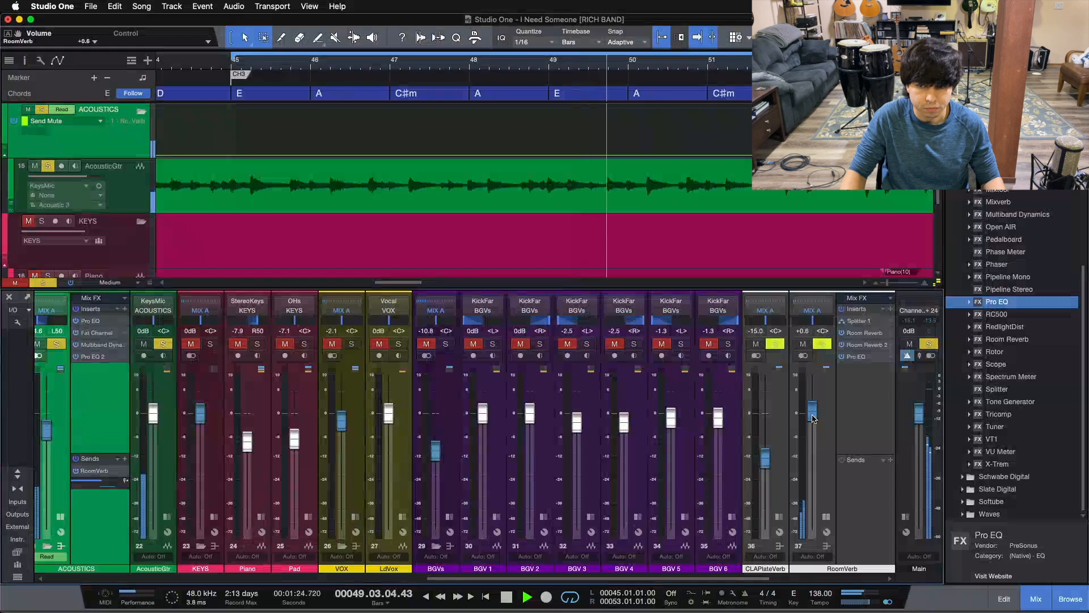
Compare the acoustic with the louder RoomVerb send off and on during playback, and stop the transport
left_click(78, 474)
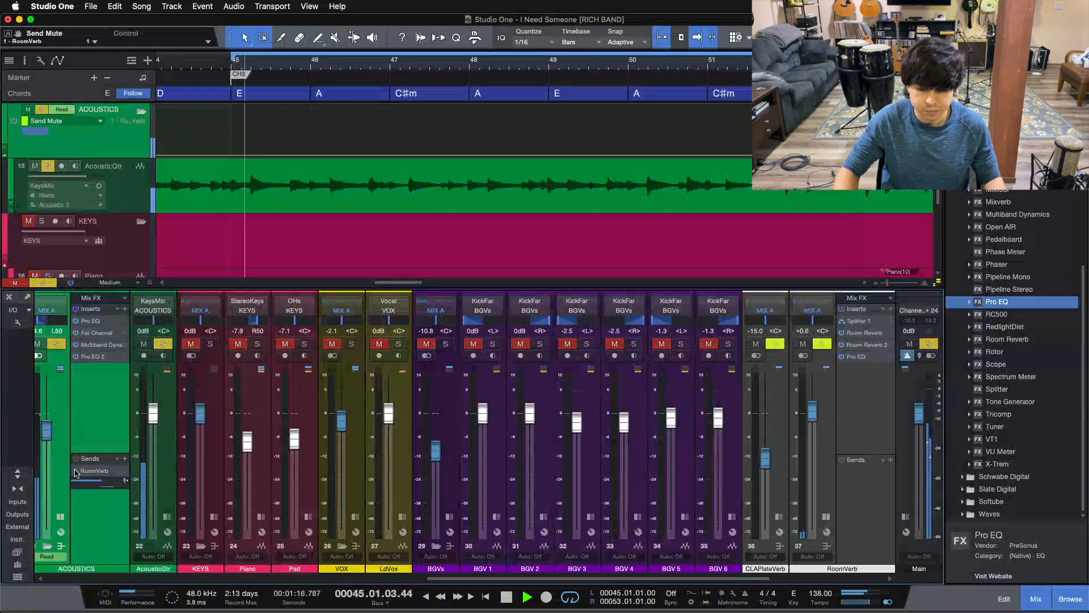
left_click(77, 473)
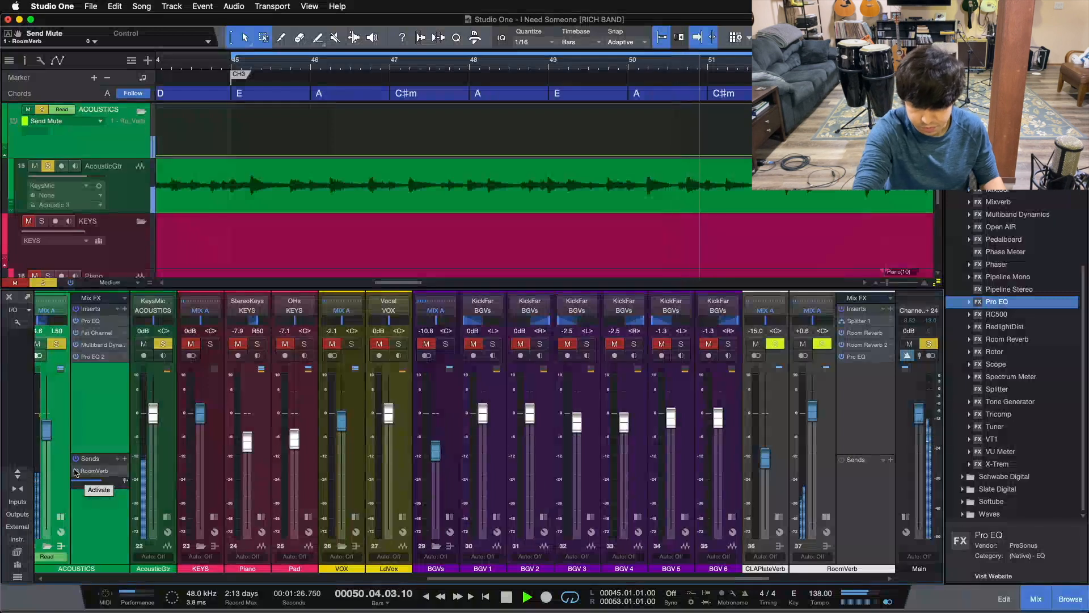
key("space")
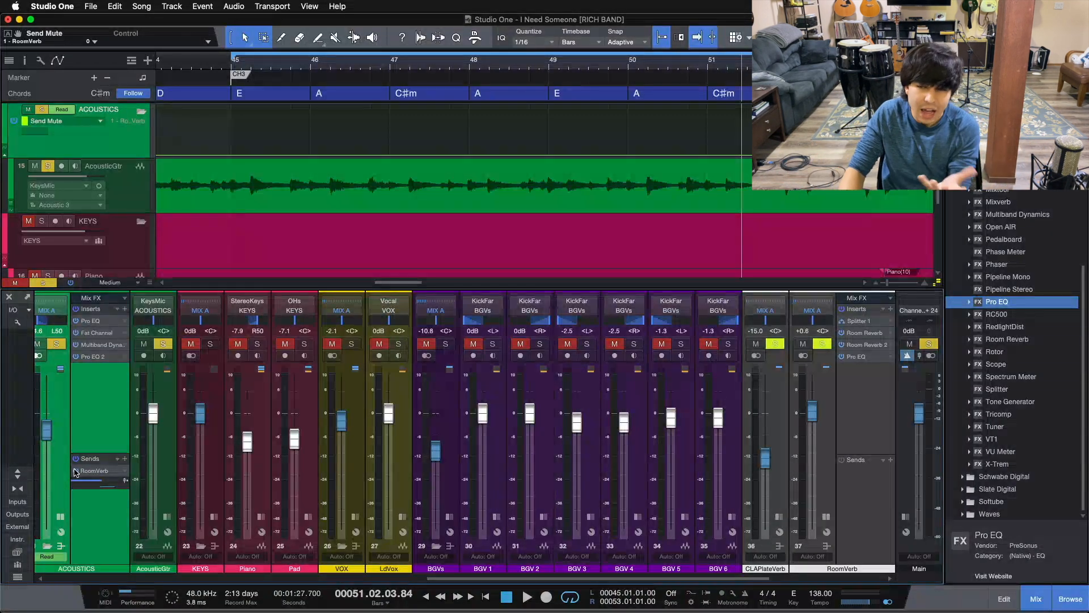
Lower the RoomVerb channel fader to about -6.3 dB
scroll(818, 420, "down", 5)
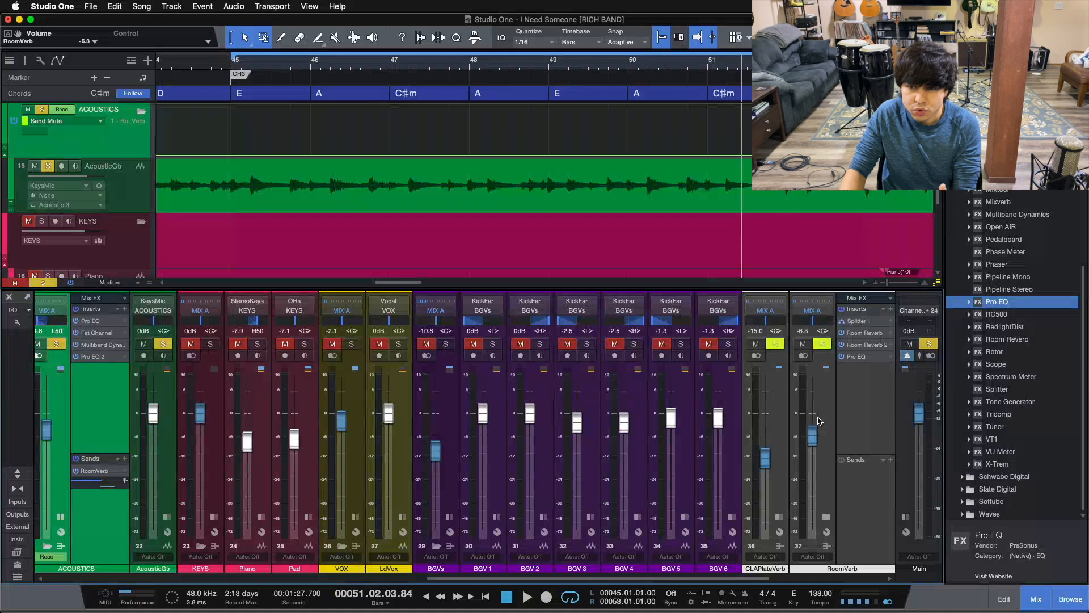
Lower the RoomVerb channel fader to -7.9 dB and expand the Piano channel to show its inserts and sends
scroll(819, 420, "down", 1)
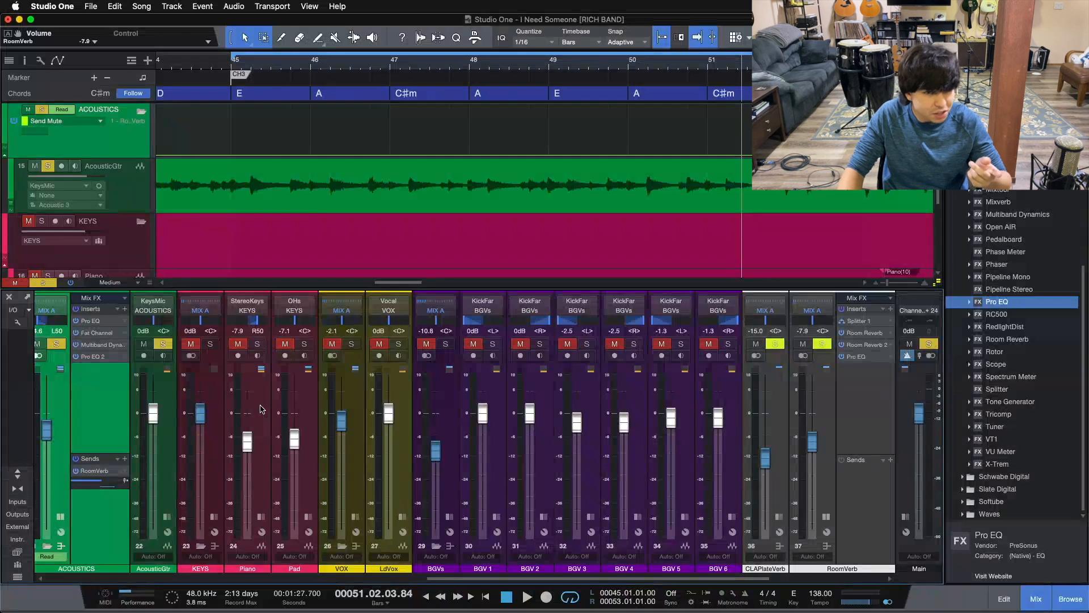
left_click(262, 518)
left_click_drag(566, 578, 482, 590)
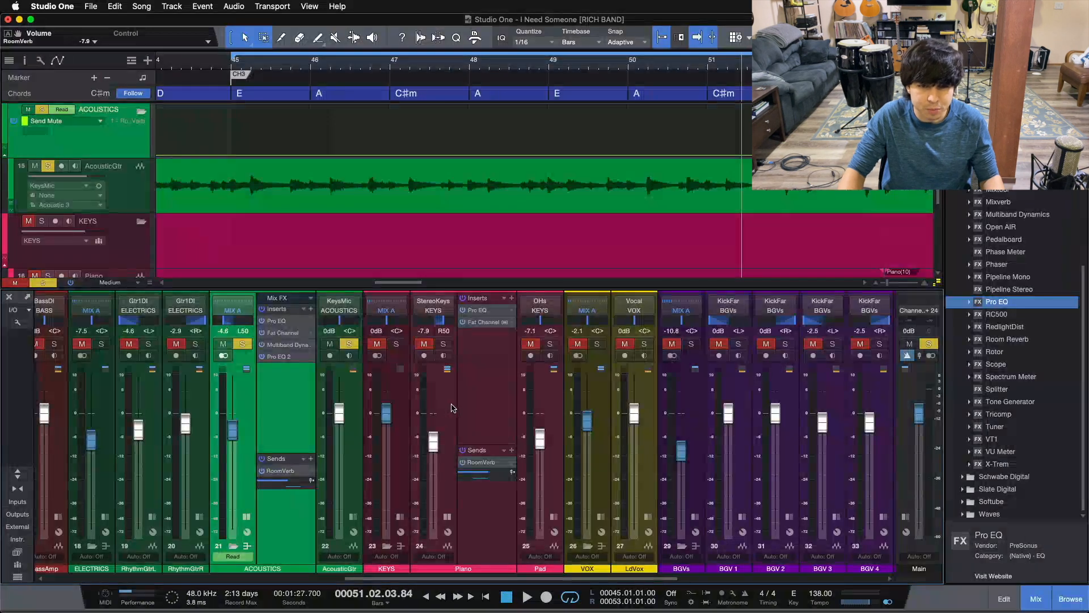
Solo the Piano channel together with the ACOUSTICS bus
left_click(453, 407)
left_click(289, 406)
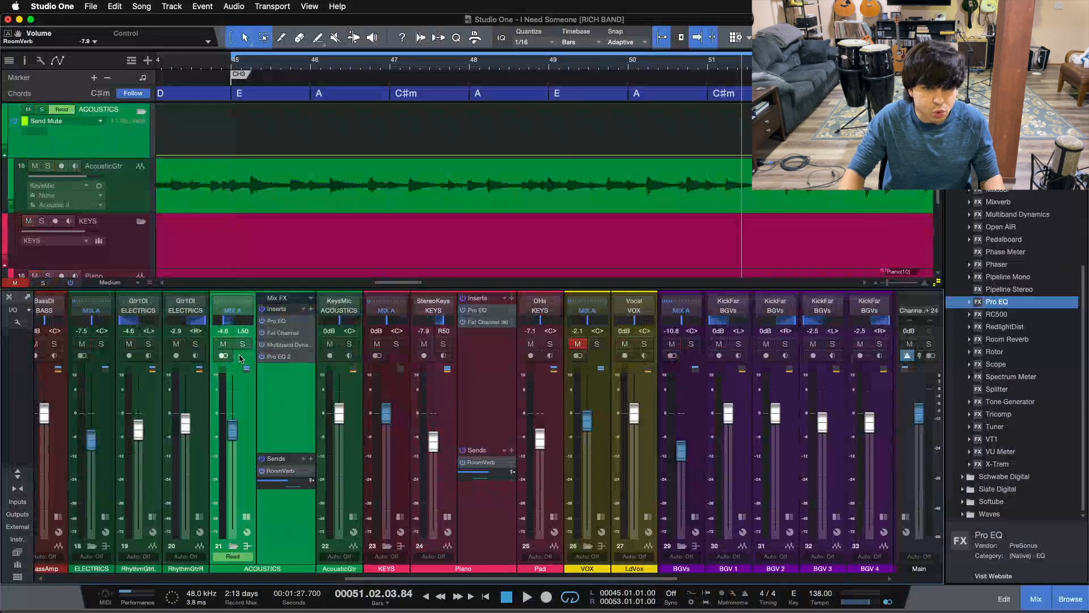
left_click(444, 344)
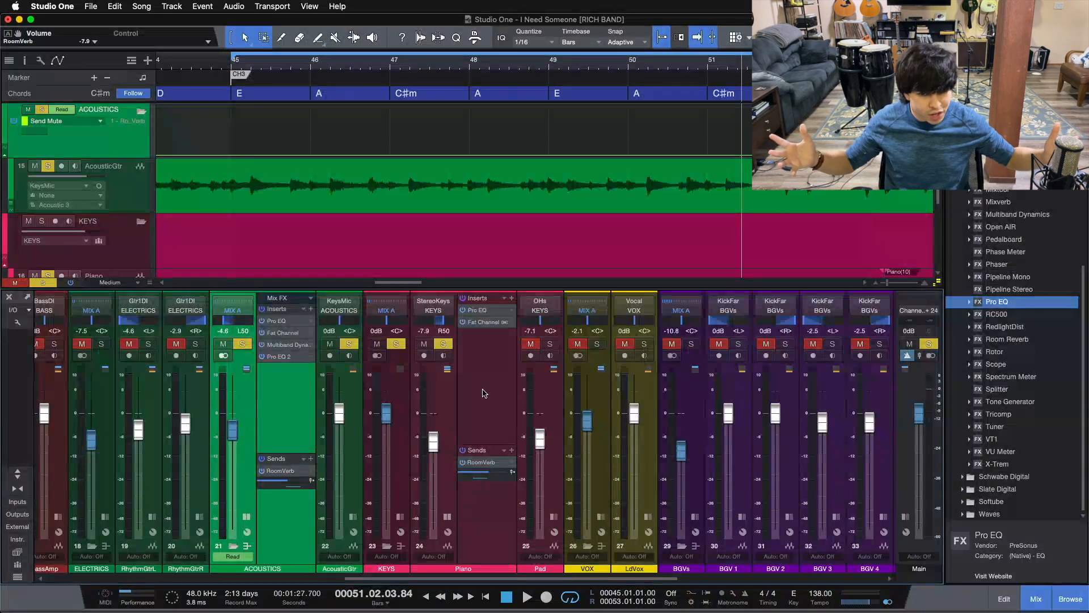
Play the acoustic and piano from bar 45 with both channels selected, toggling their RoomVerb sends off and on, and stop the transport
key("KP_1")
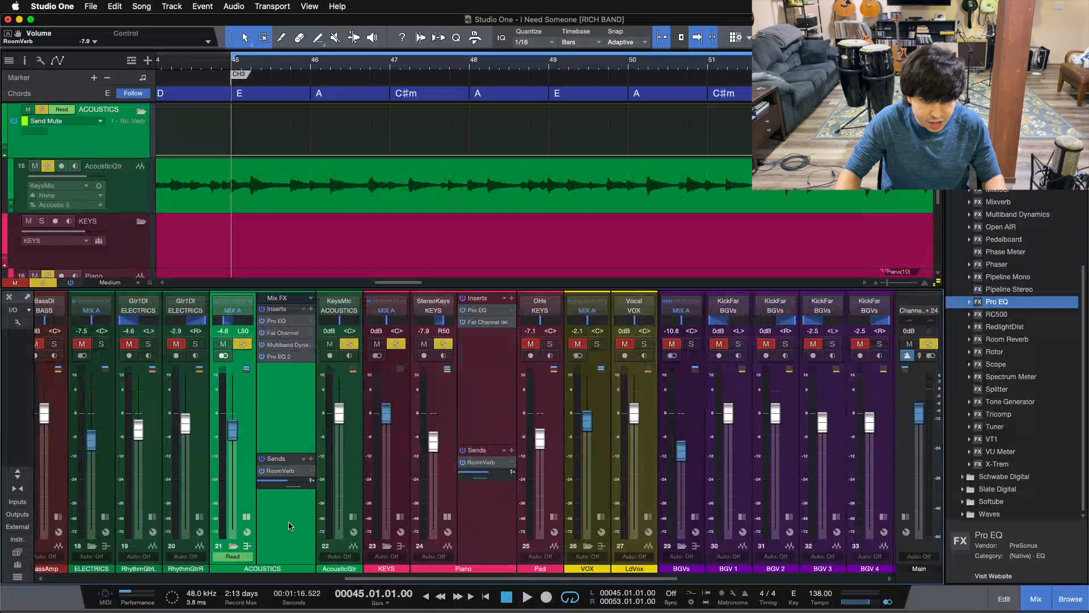
left_click(468, 521, "shift")
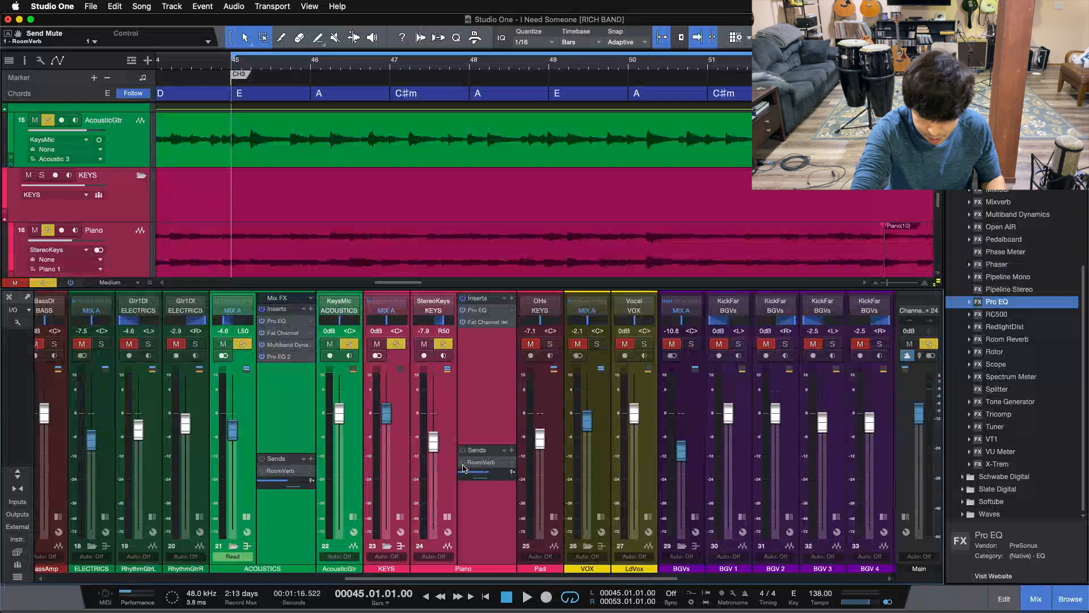
key("space")
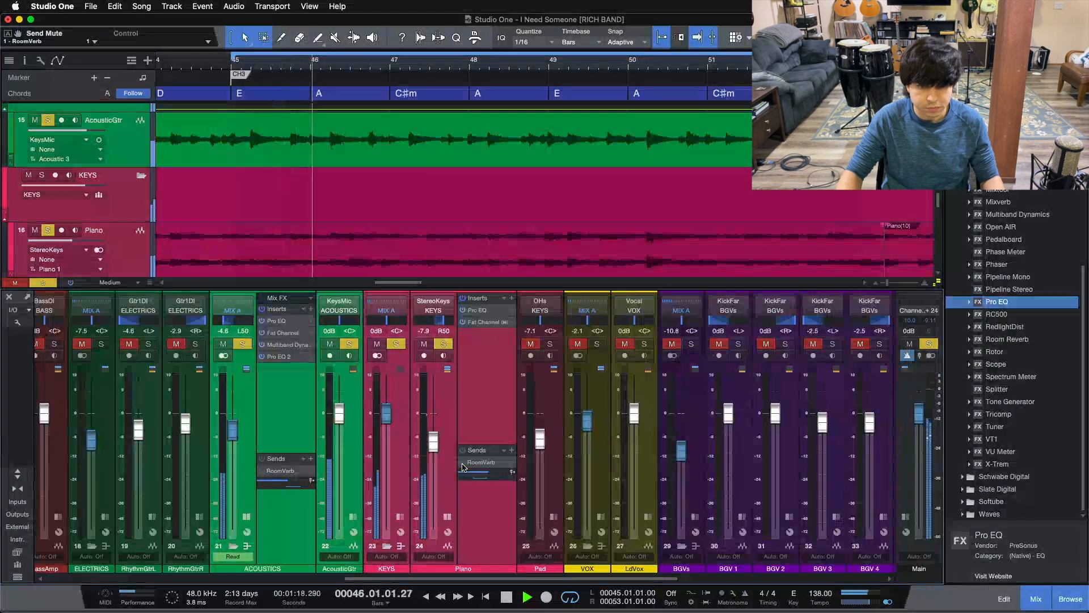
left_click(463, 464)
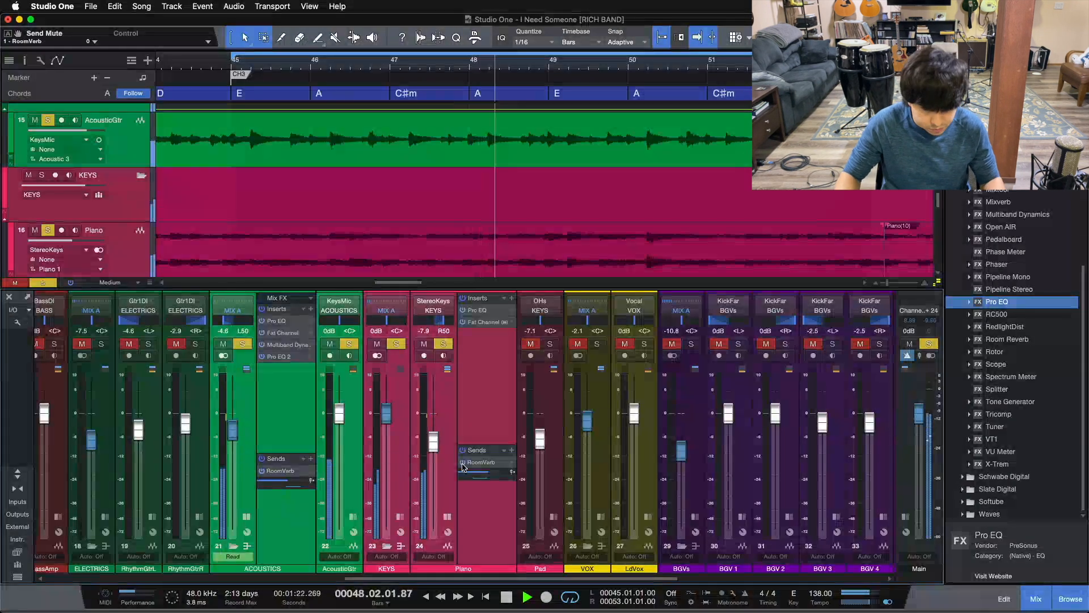
left_click(463, 463)
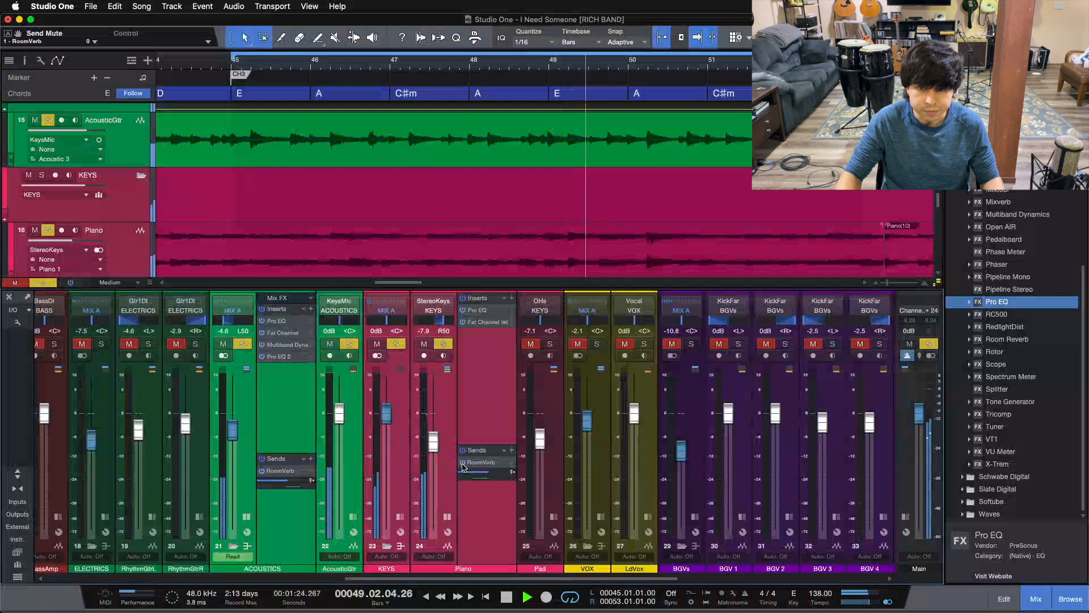
left_click(462, 463)
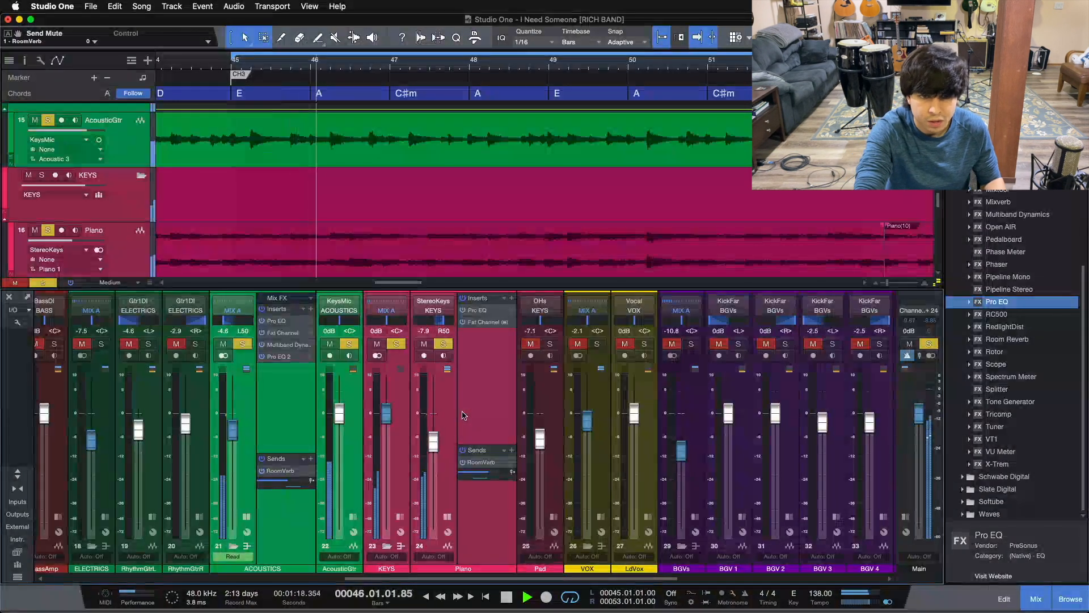
key("space")
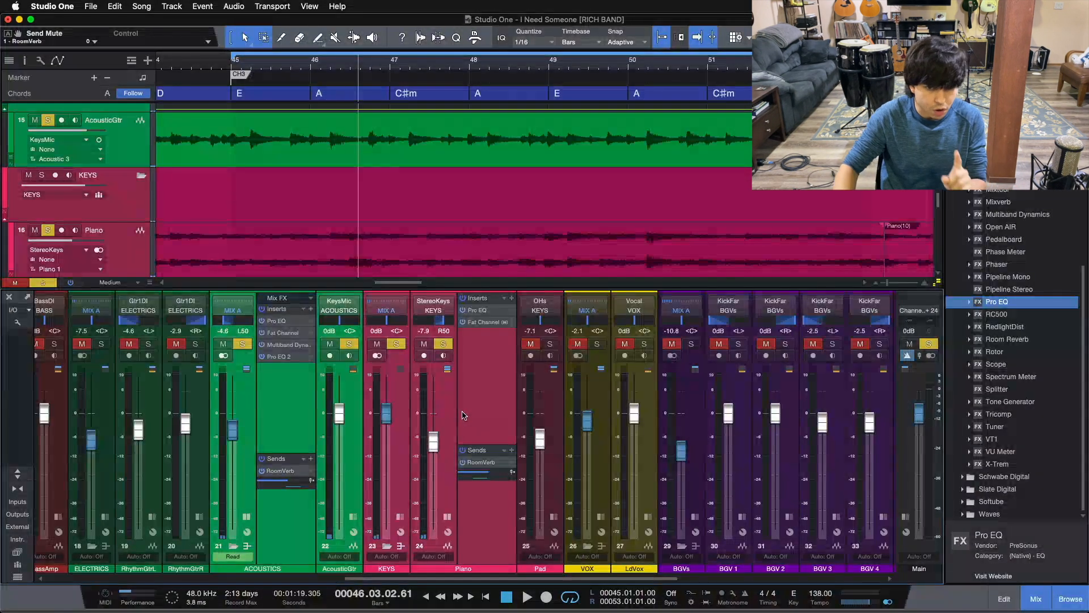
Review the settings of the first Room Reverb on the RoomVerb channel and close the plug-in
left_click(287, 413)
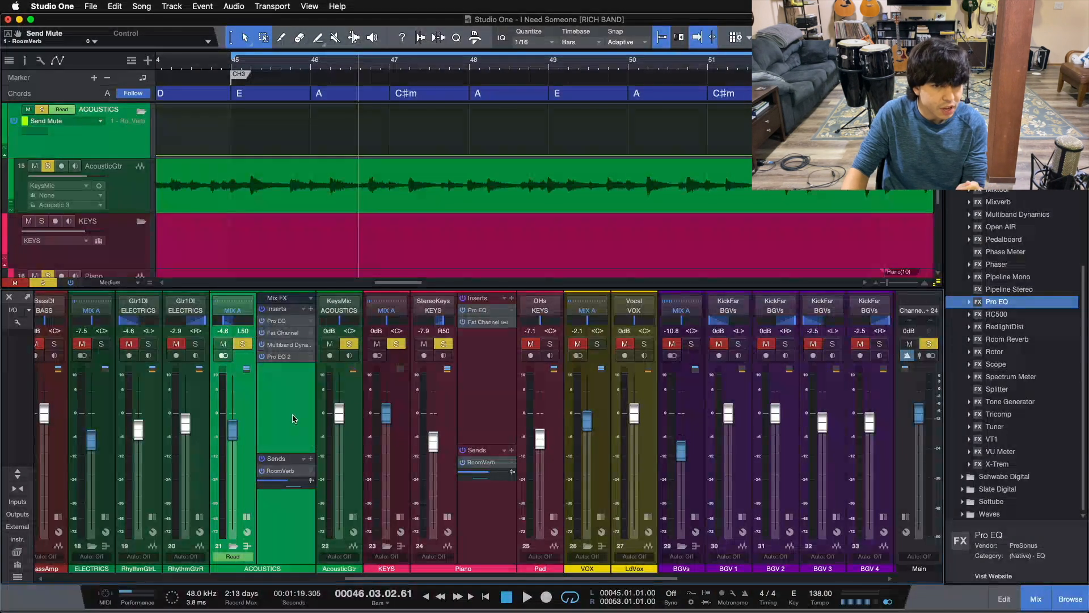
left_click_drag(369, 578, 572, 578)
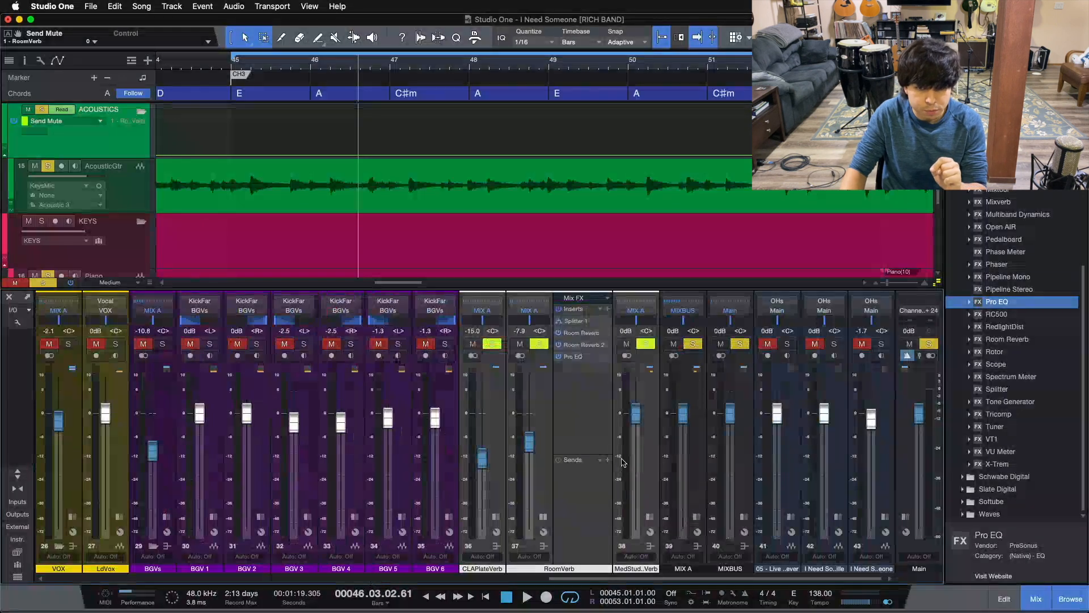
left_click(587, 418)
double_click(583, 333)
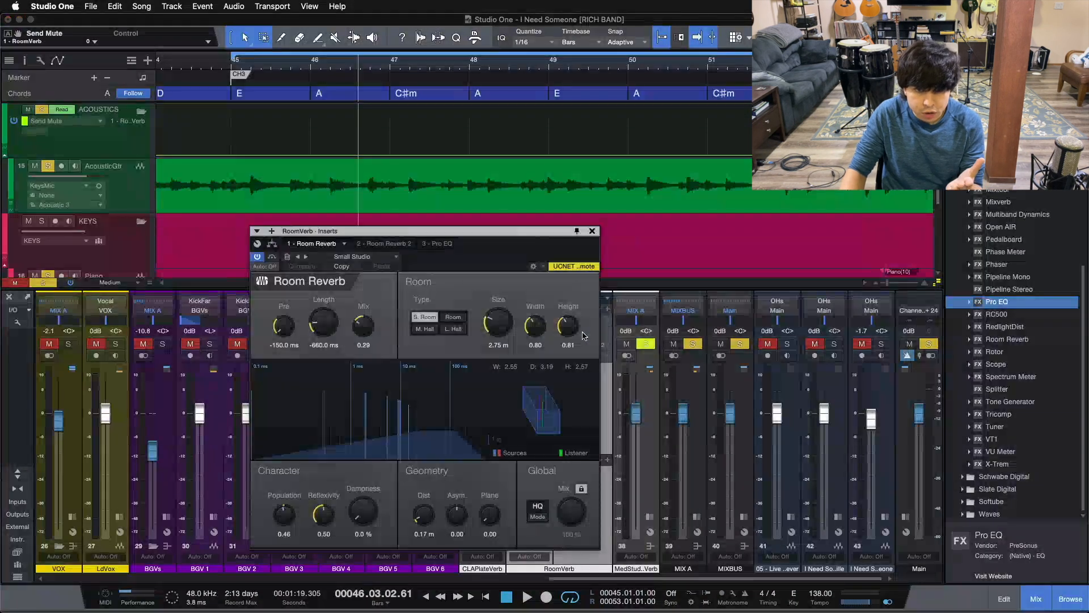
left_click(592, 231)
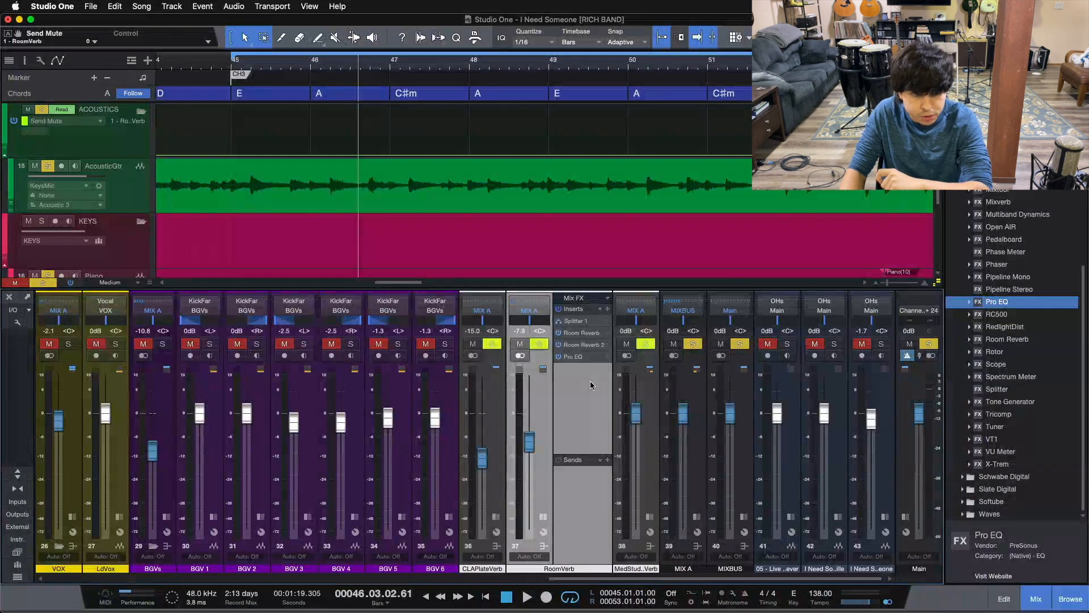